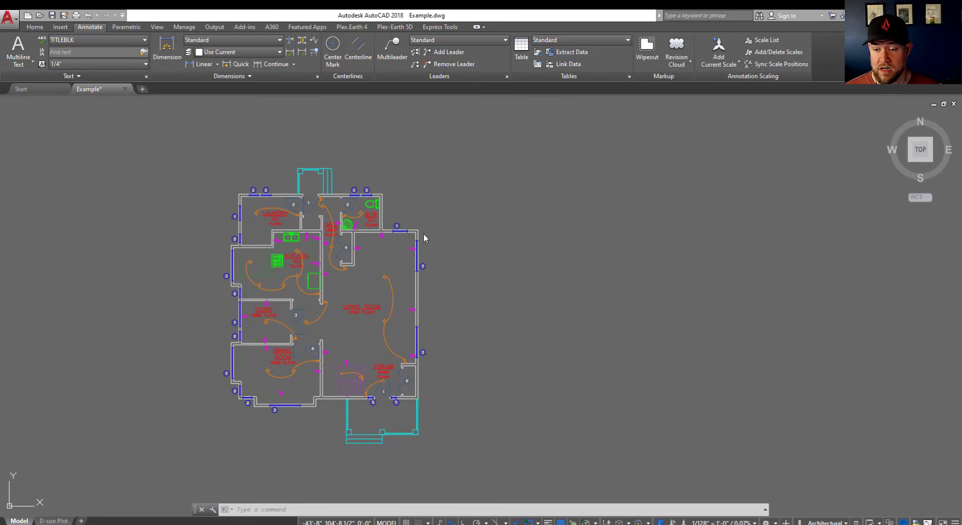
- Zoom in on the living room's east wall and start a new multileader
{"action": "middle_click_drag", "start_coordinate": [424, 255], "coordinate": [352, 258]}
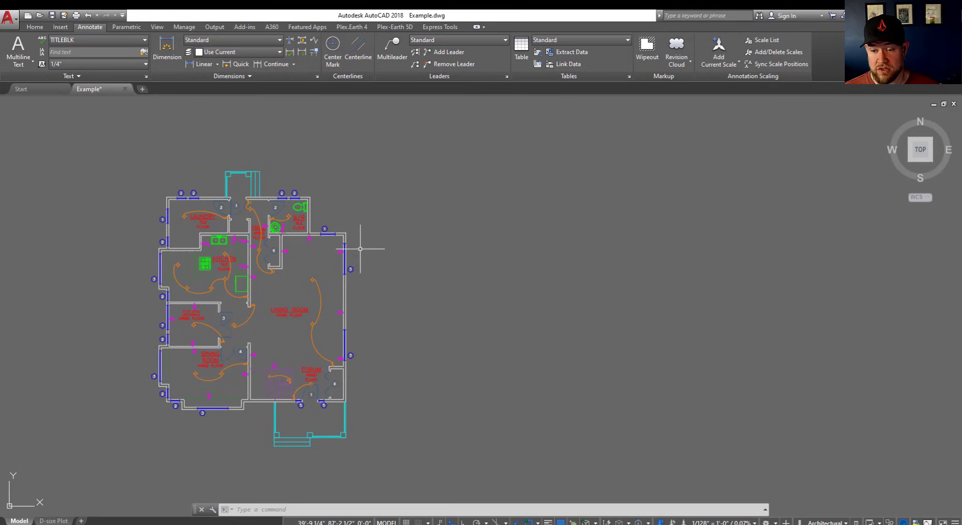
{"action": "scroll", "coordinate": [381, 250], "scroll_direction": "up", "scroll_amount": 3}
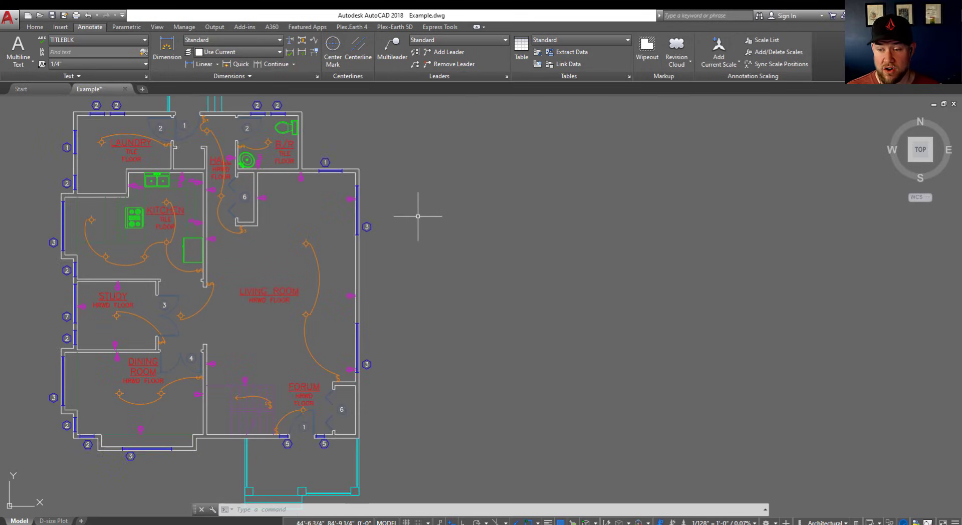
{"action": "middle_click_drag", "start_coordinate": [443, 155], "coordinate": [442, 230]}
{"action": "left_click", "coordinate": [393, 50]}
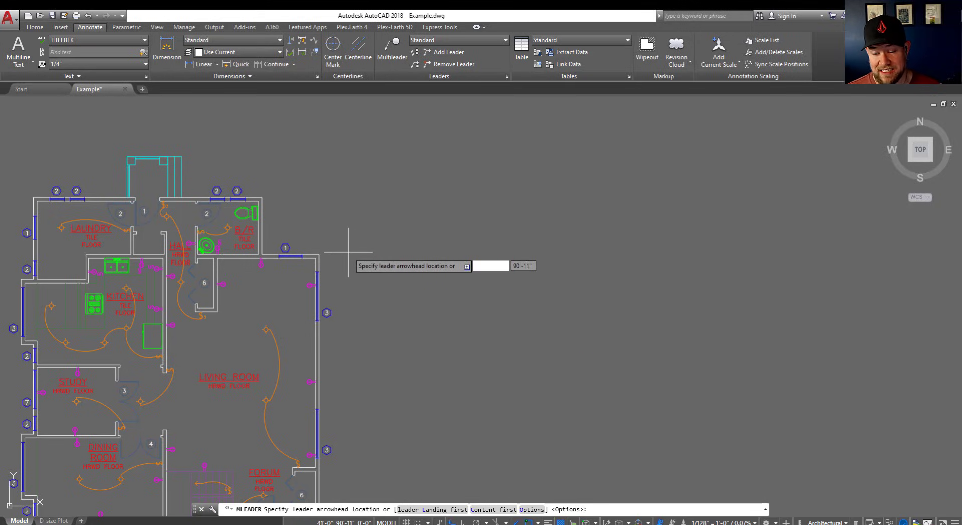
- Place a WINDOW callout pointing at the window's wall corner
{"action": "scroll", "coordinate": [332, 314], "scroll_direction": "up", "scroll_amount": 2}
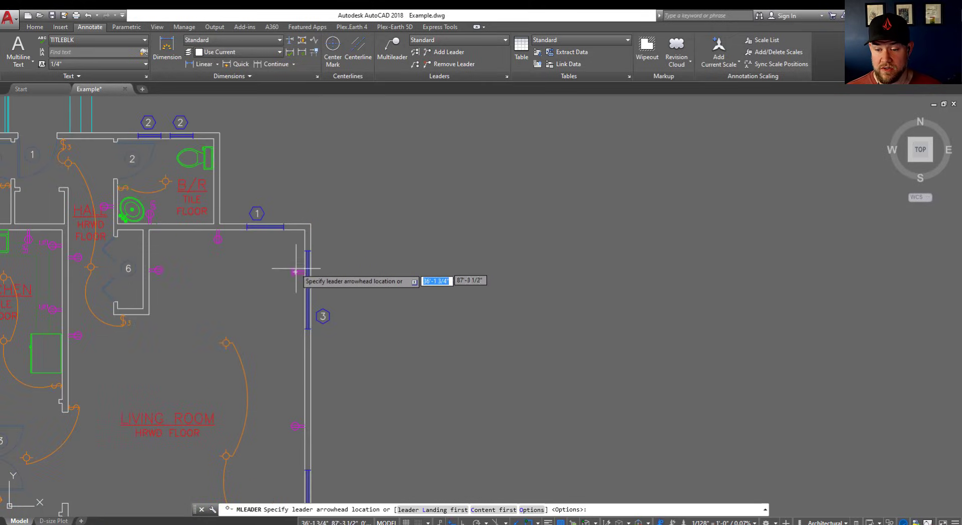
{"action": "left_click", "coordinate": [310, 250]}
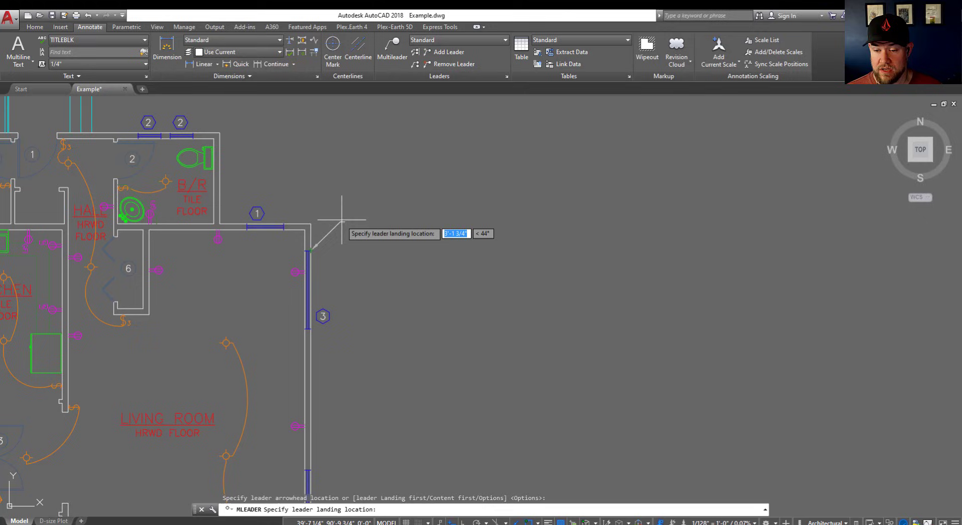
{"action": "left_click", "coordinate": [385, 189]}
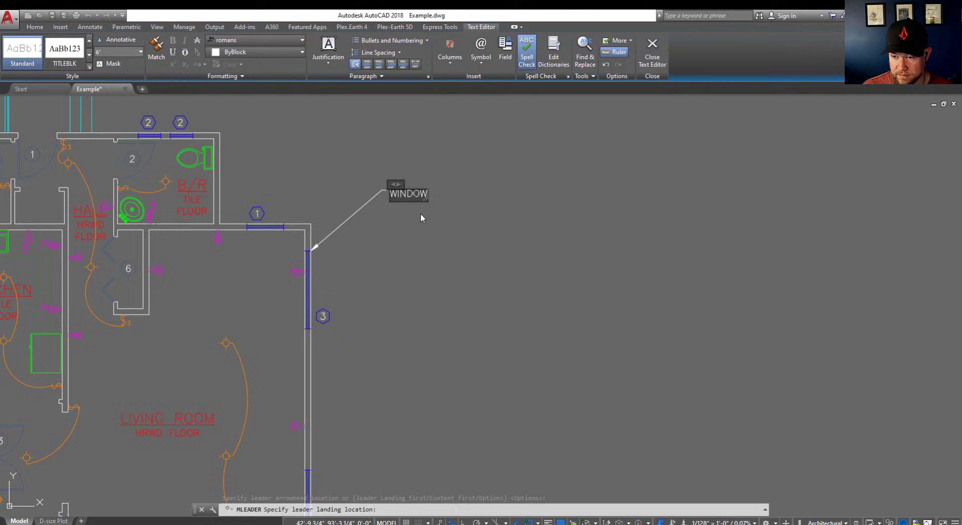
{"action": "left_click", "coordinate": [553, 266]}
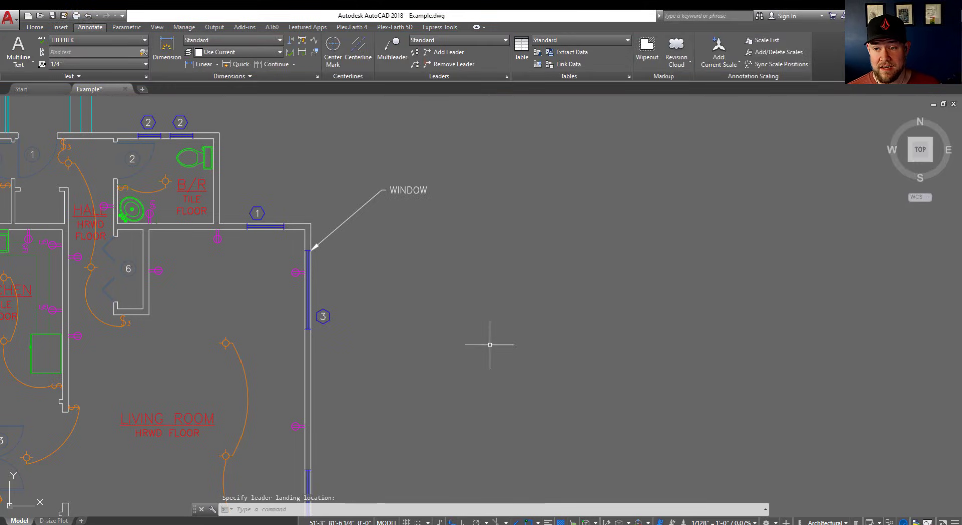
- Add a LIGHT callout pointing at the living room light fixture
{"action": "middle_click_drag", "start_coordinate": [434, 342], "coordinate": [424, 284]}
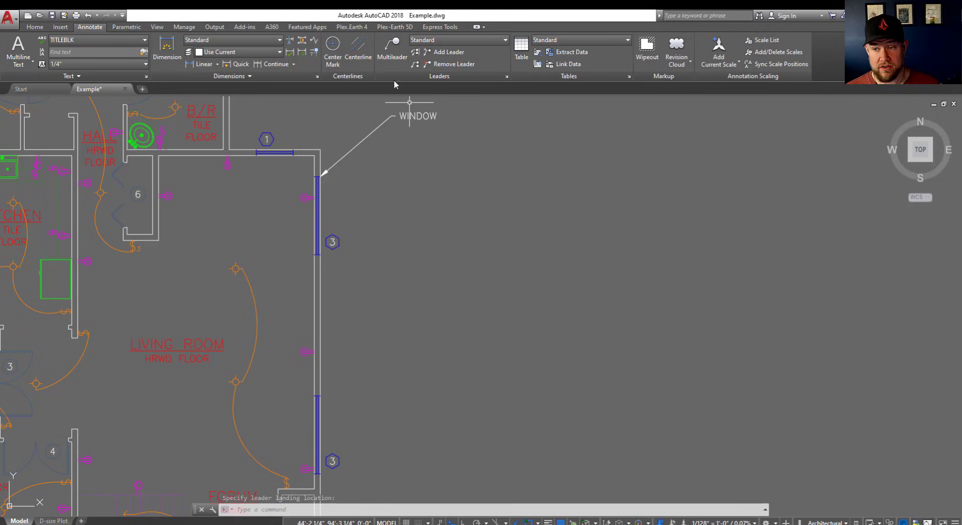
{"action": "left_click", "coordinate": [393, 48]}
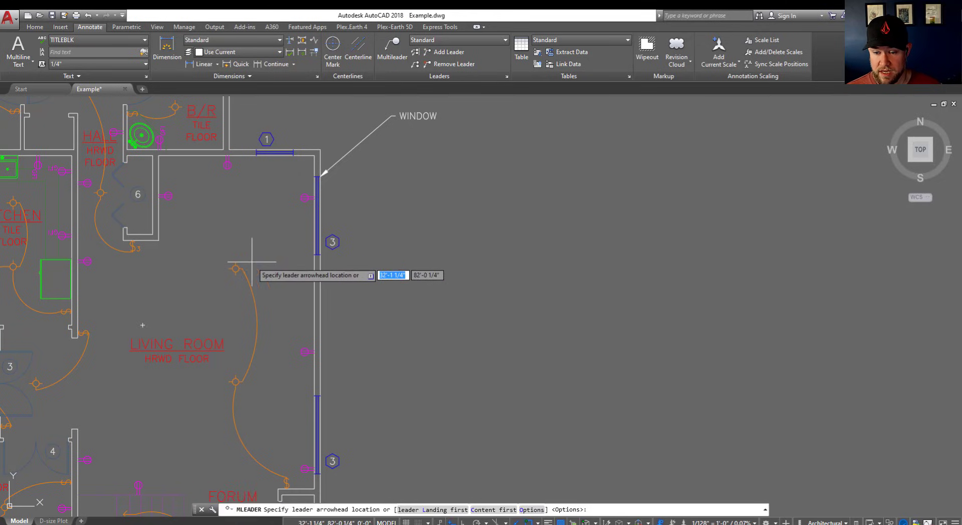
{"action": "left_click", "coordinate": [235, 269]}
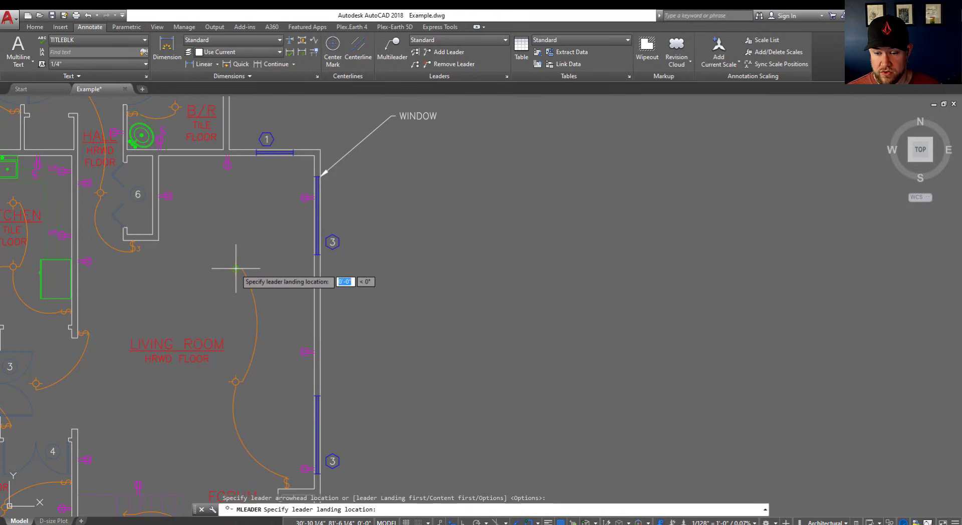
{"action": "left_click", "coordinate": [369, 198]}
{"action": "type", "text": "LIGHT"}
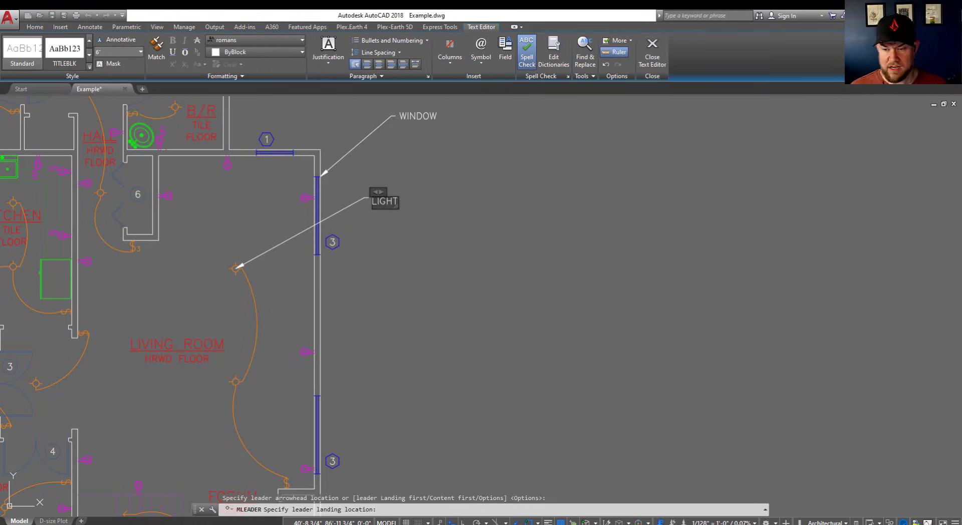
{"action": "left_click", "coordinate": [417, 255]}
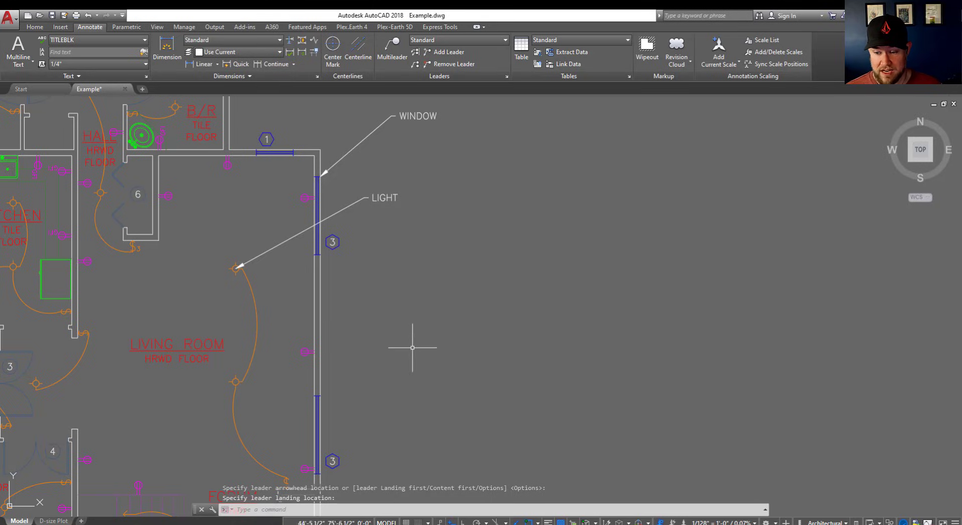
- Add a PLUG callout pointing at the wall outlet on the lower east wall
{"action": "middle_click_drag", "start_coordinate": [413, 343], "coordinate": [402, 196]}
{"action": "left_click", "coordinate": [392, 47]}
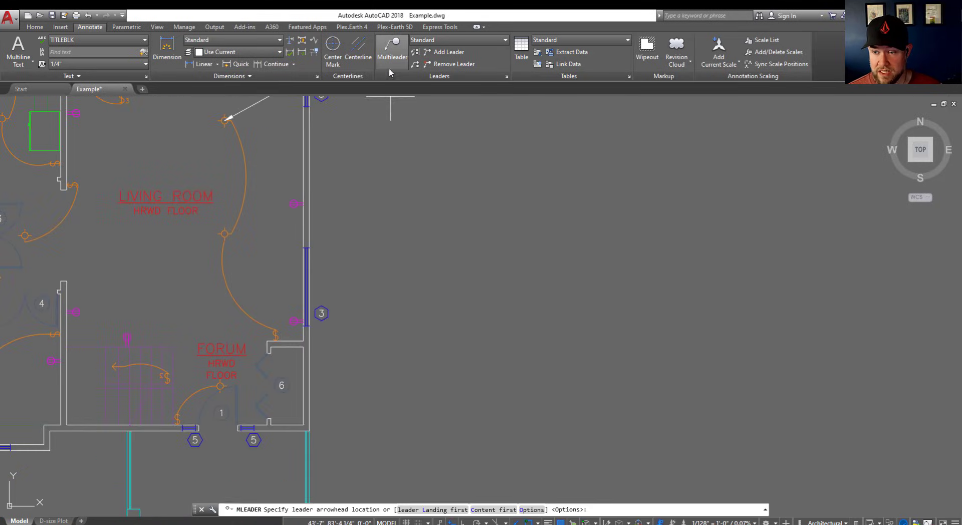
{"action": "left_click", "coordinate": [305, 201]}
{"action": "left_click", "coordinate": [385, 146]}
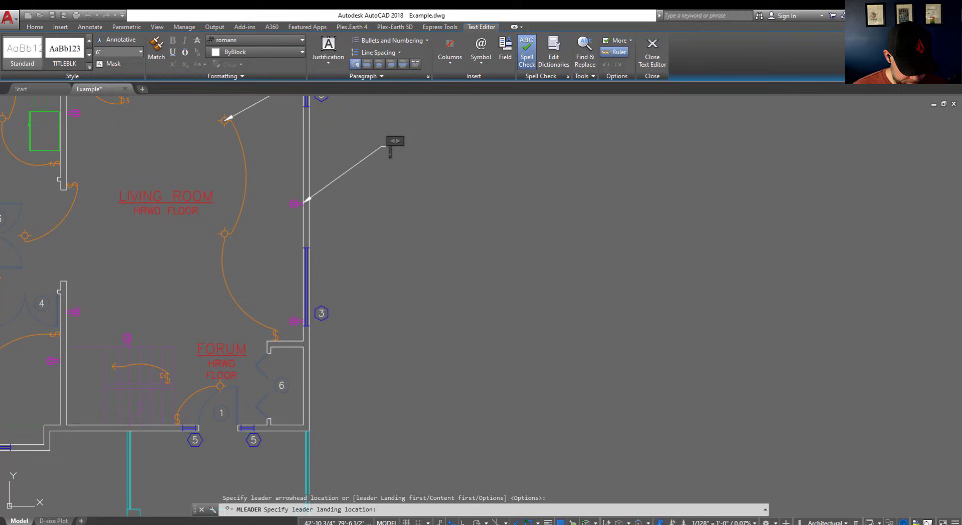
{"action": "type", "text": "PLUG"}
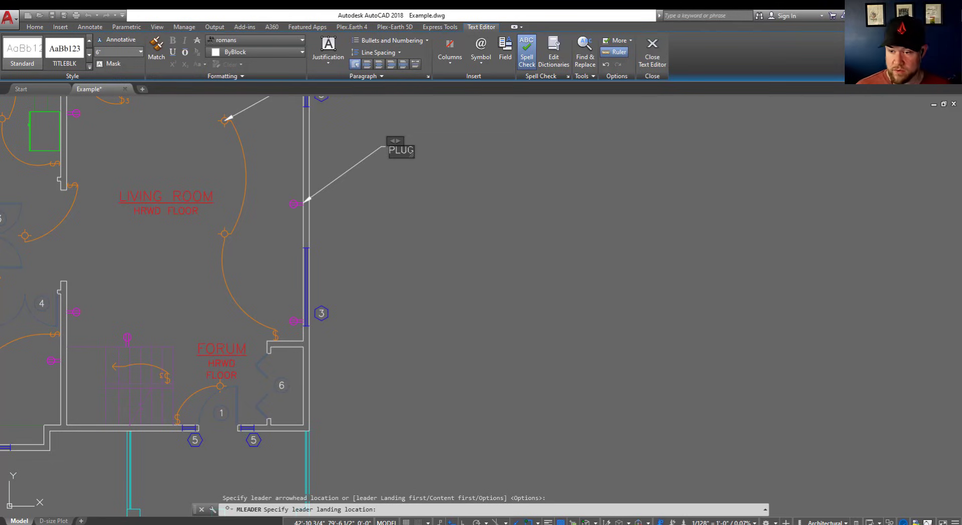
{"action": "left_click", "coordinate": [435, 204]}
{"action": "mouse_move", "coordinate": [441, 171]}
{"action": "middle_mouse_down"}
{"action": "mouse_move", "coordinate": [413, 251]}
{"action": "mouse_move", "coordinate": [393, 249]}
{"action": "mouse_move", "coordinate": [420, 342]}
{"action": "middle_mouse_up"}
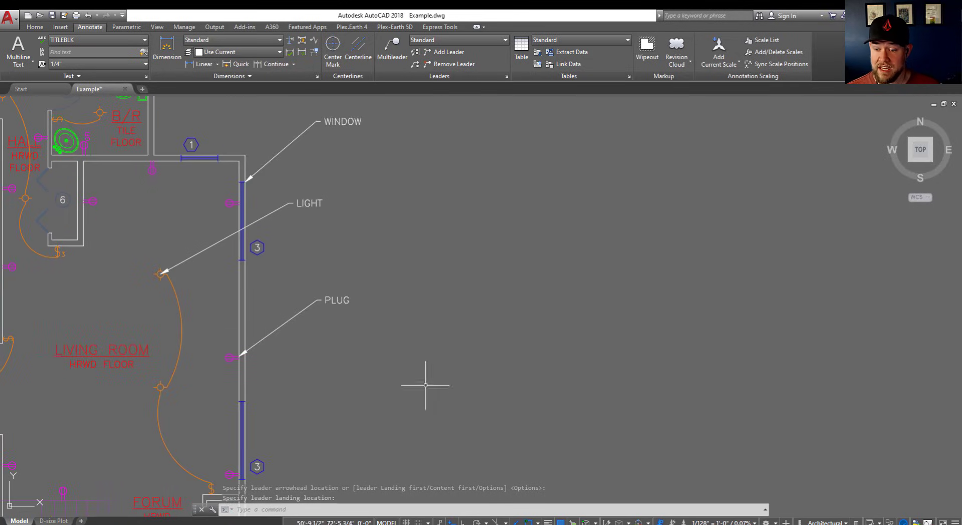
{"action": "left_click", "coordinate": [460, 54]}
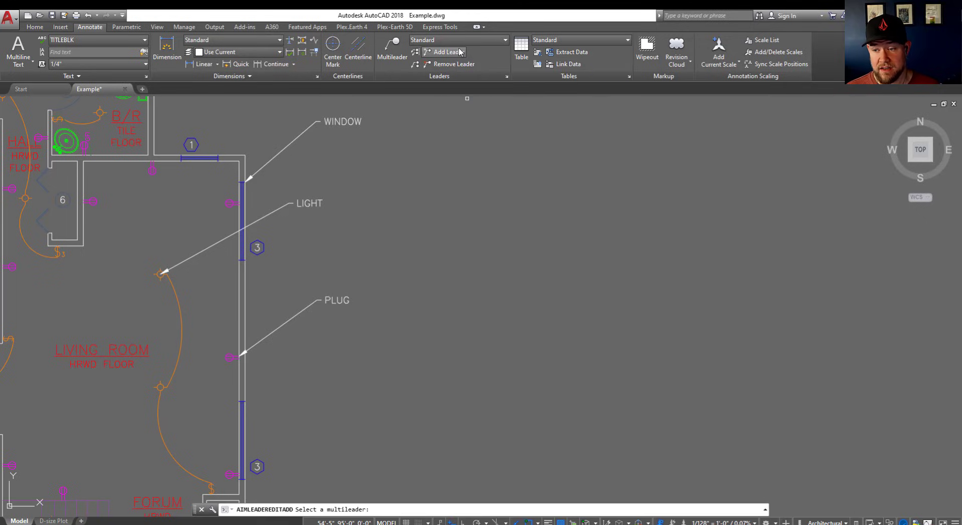
{"action": "left_click", "coordinate": [274, 212]}
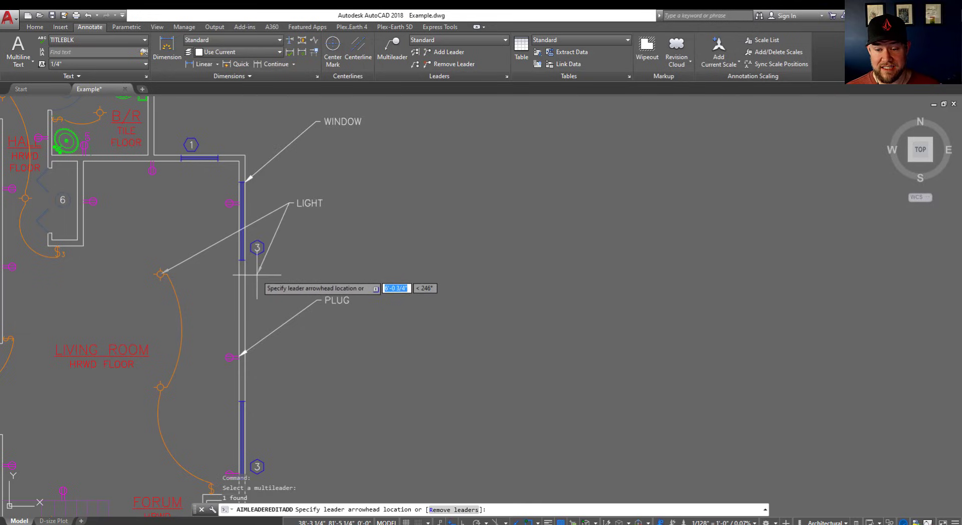
{"action": "left_click", "coordinate": [160, 385]}
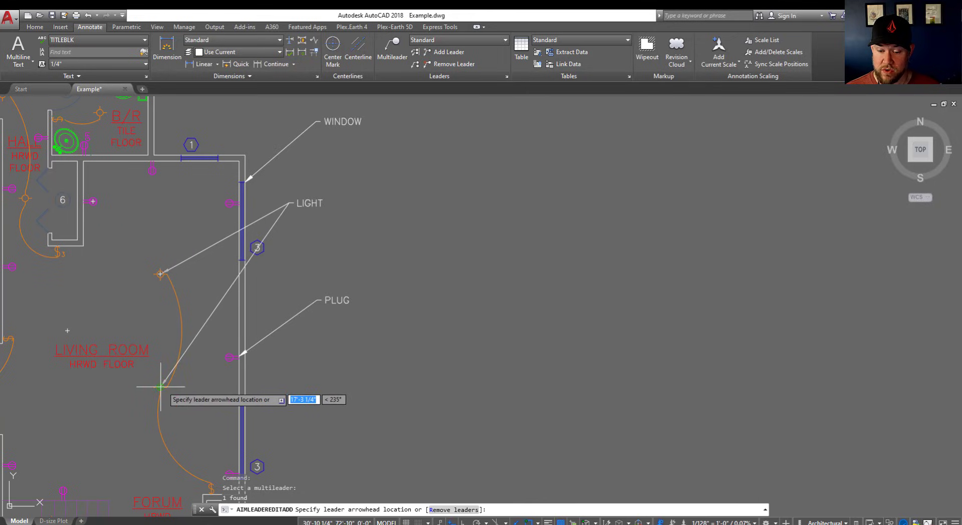
{"action": "left_click", "coordinate": [160, 387]}
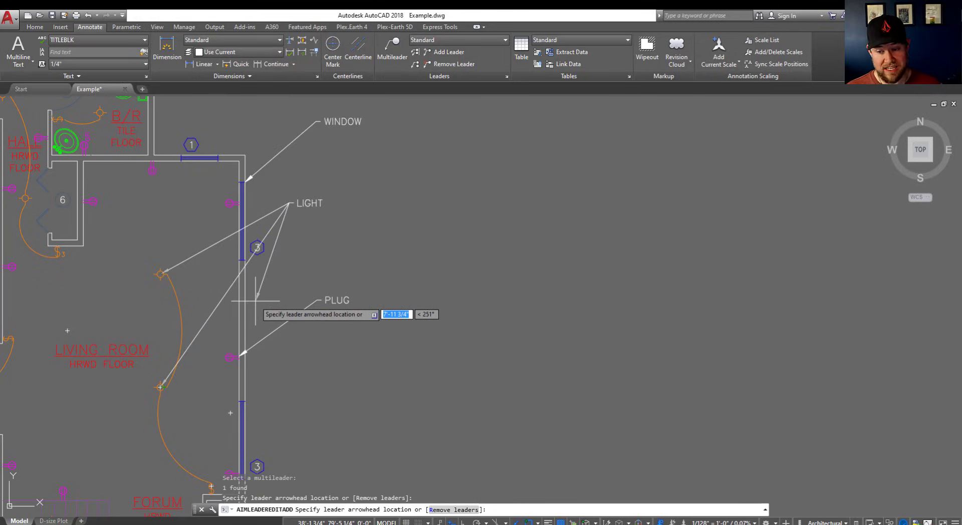
{"action": "key", "text": "Return"}
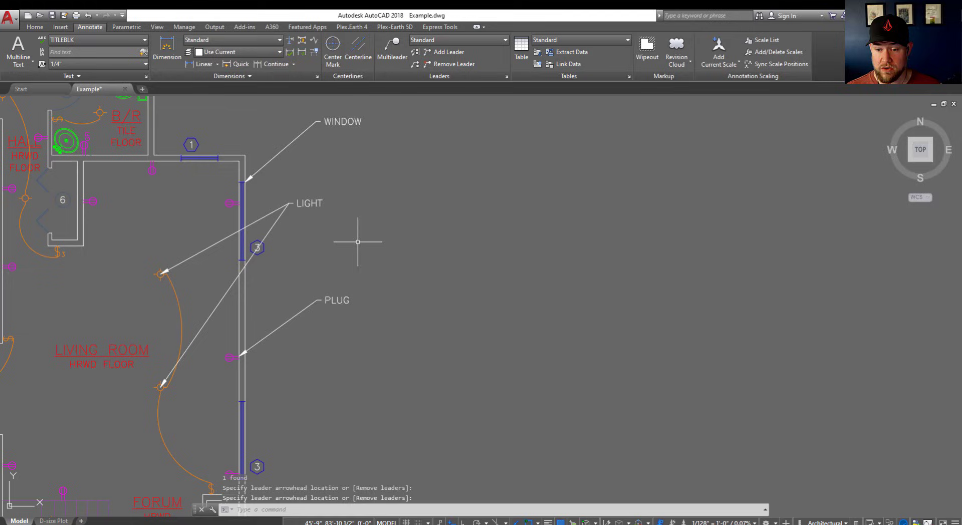
{"action": "left_click", "coordinate": [451, 68]}
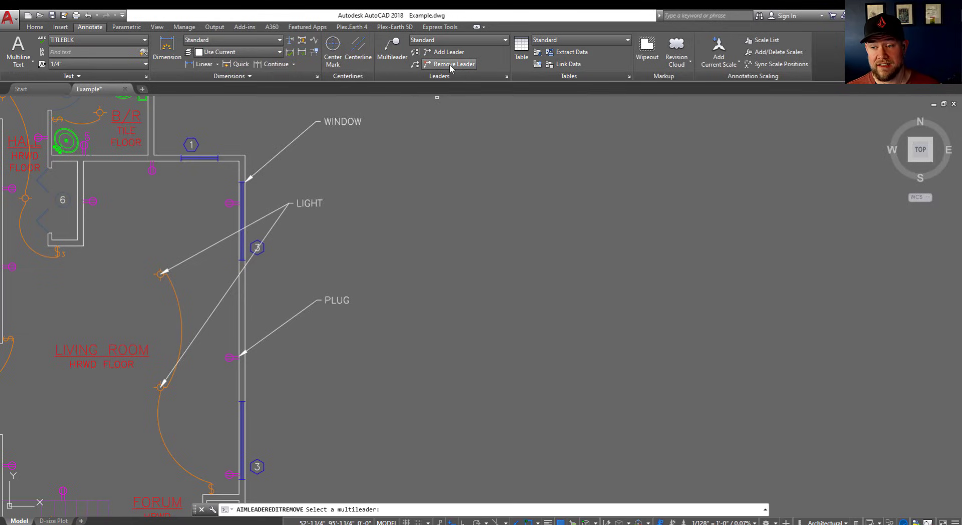
{"action": "left_click", "coordinate": [276, 222]}
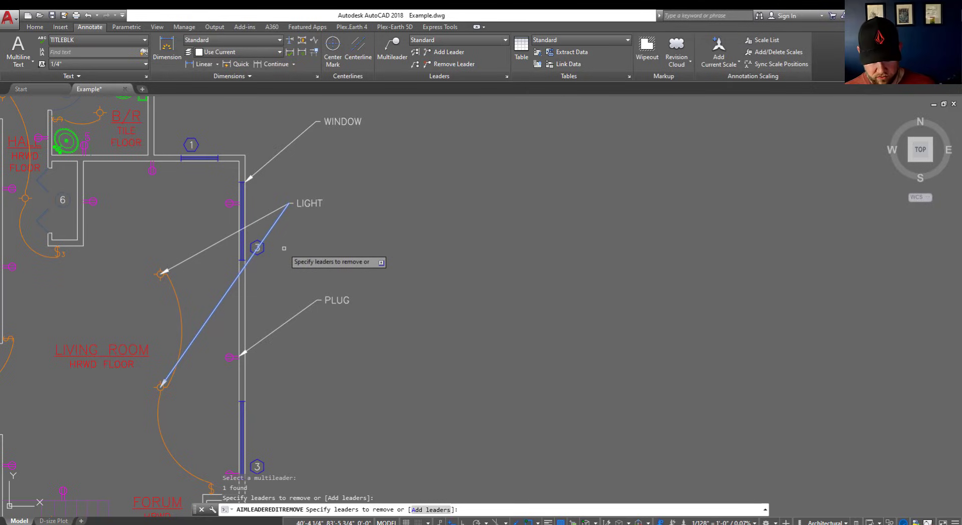
{"action": "left_click", "coordinate": [284, 212]}
{"action": "key", "text": "Return"}
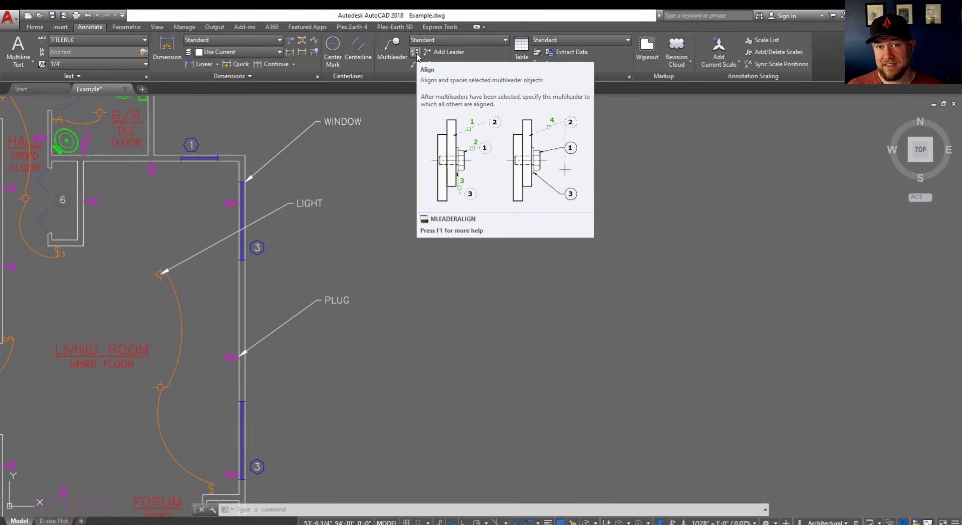
{"action": "left_click", "coordinate": [392, 48]}
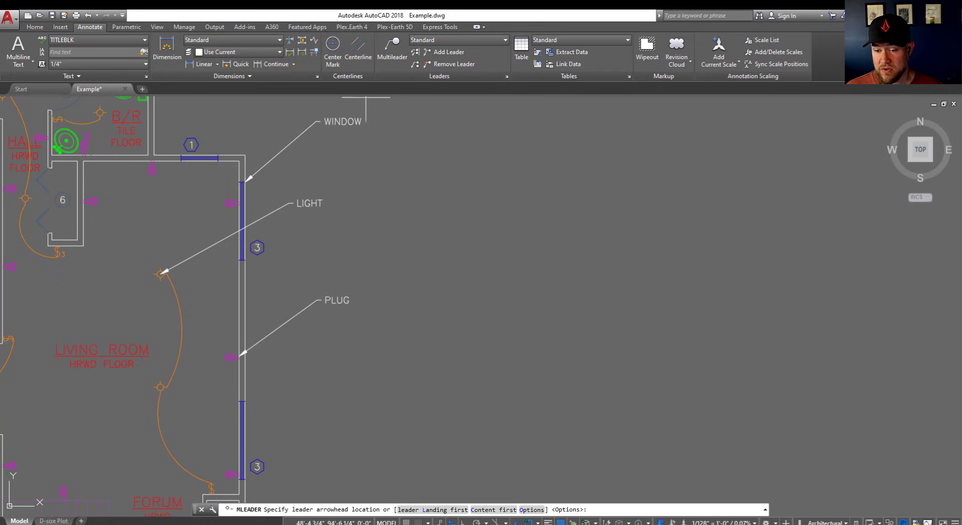
{"action": "middle_click_drag", "start_coordinate": [321, 301], "coordinate": [324, 169]}
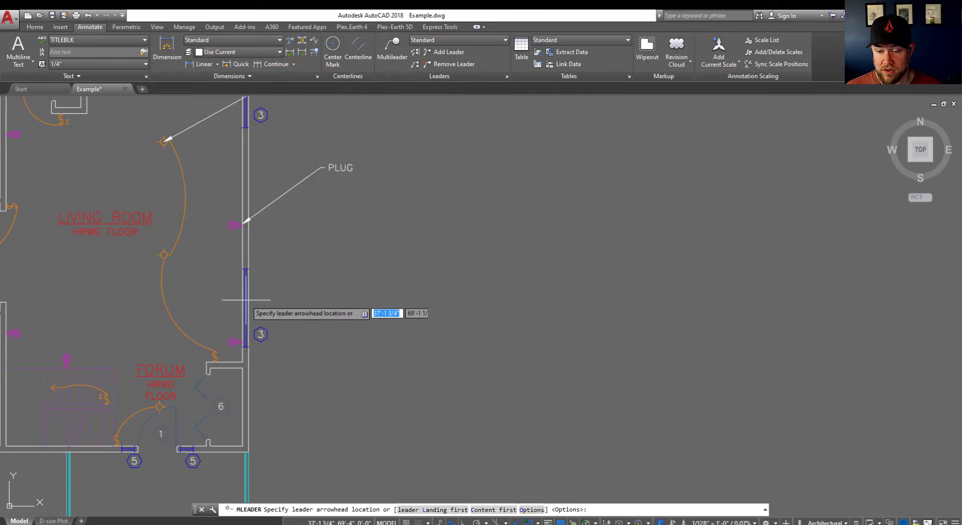
{"action": "left_click", "coordinate": [249, 266]}
{"action": "left_click", "coordinate": [307, 236]}
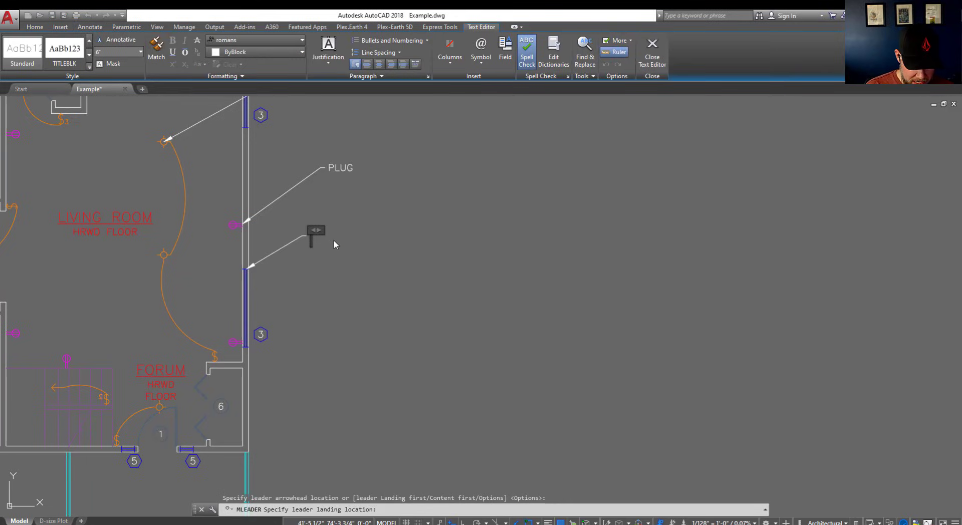
{"action": "type", "text": "WINDOW"}
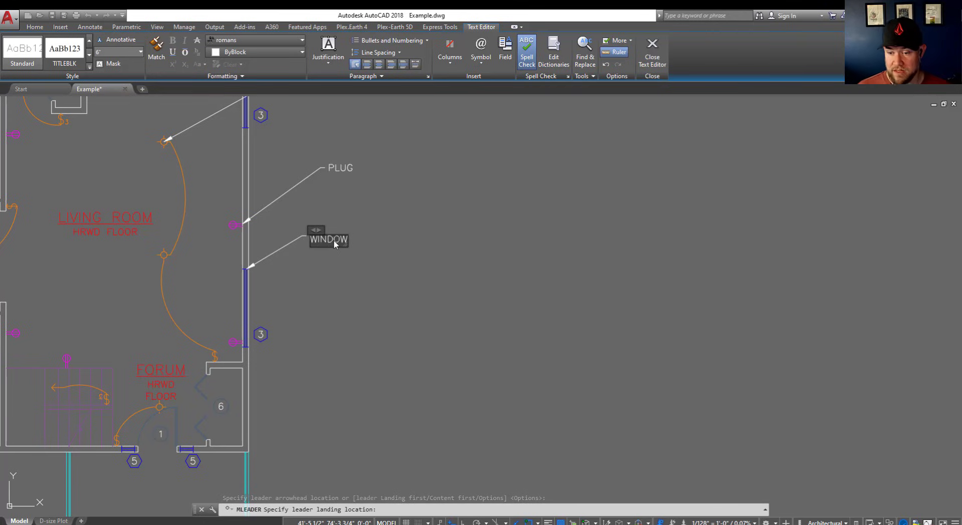
{"action": "left_click", "coordinate": [382, 293]}
{"action": "middle_click_drag", "start_coordinate": [426, 208], "coordinate": [421, 290]}
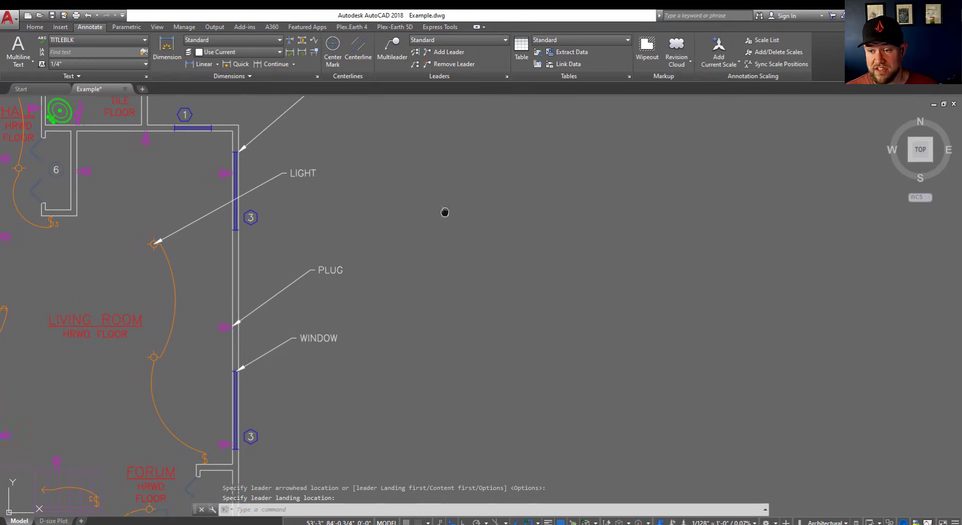
- Align the four living-room callouts vertically on the PLUG callout with Ortho on
{"action": "left_click", "coordinate": [416, 52]}
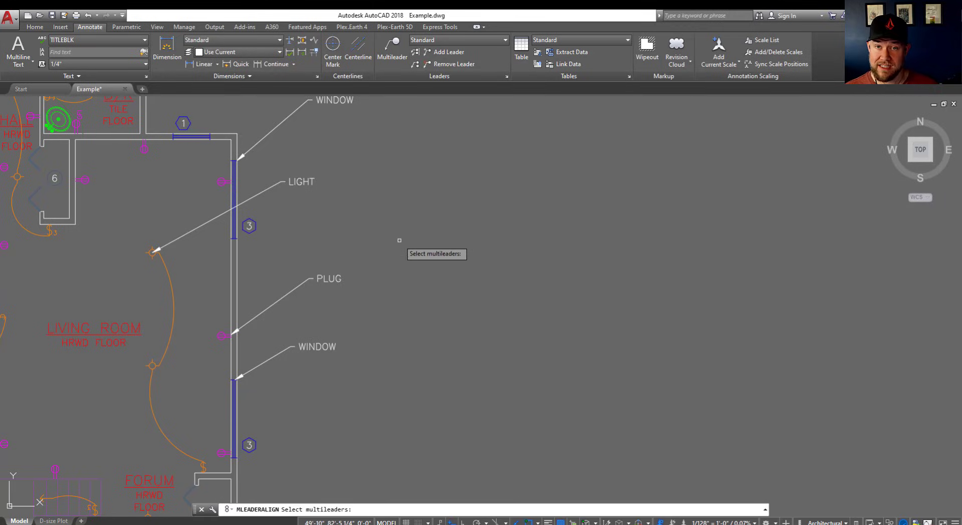
{"action": "scroll", "coordinate": [408, 286], "scroll_direction": "down", "scroll_amount": 3}
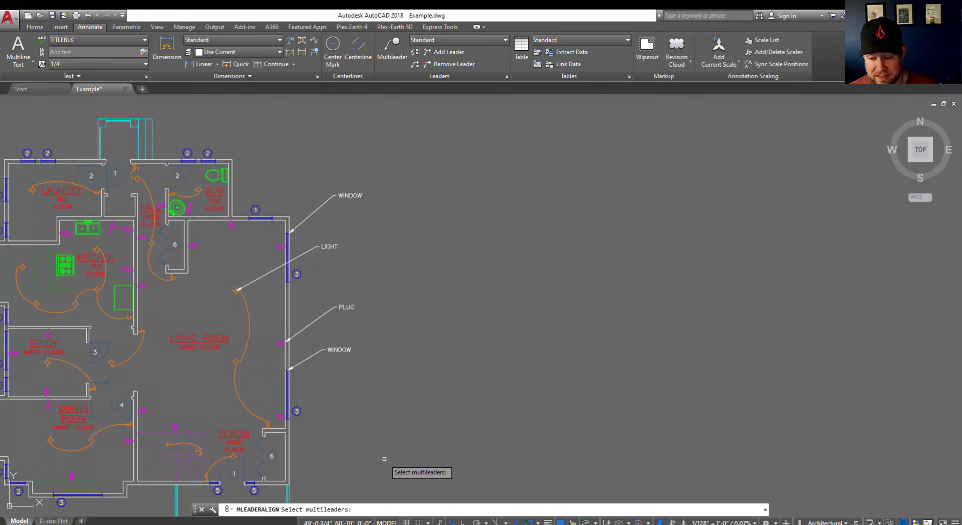
{"action": "left_click", "coordinate": [387, 372]}
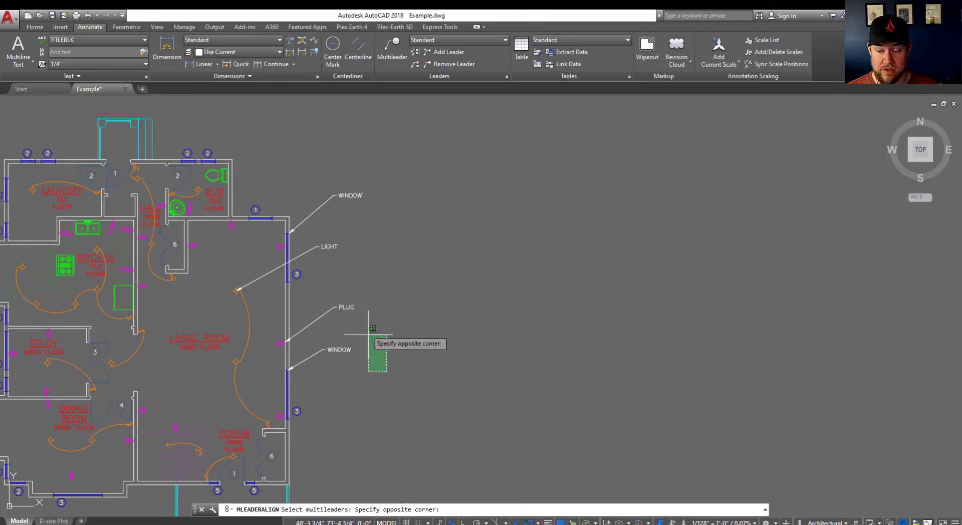
{"action": "left_click", "coordinate": [328, 151]}
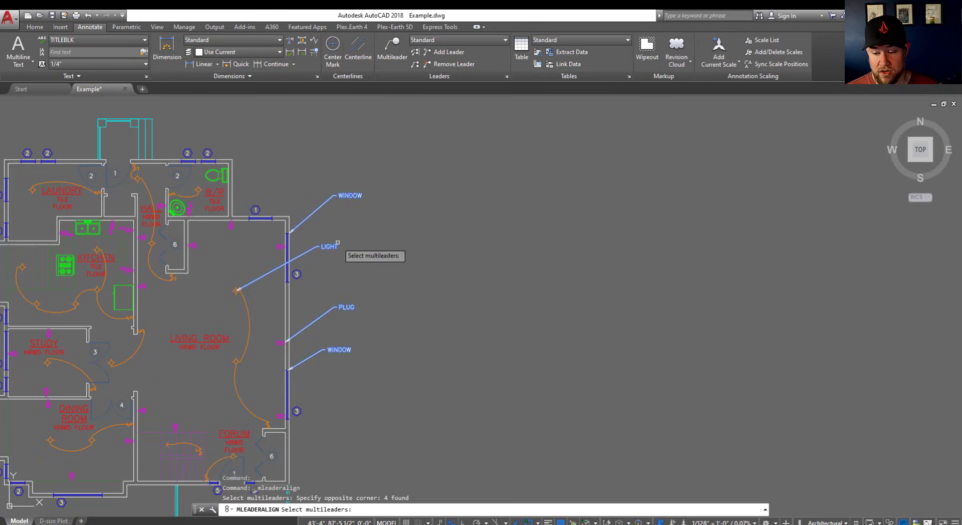
{"action": "key", "text": "Return"}
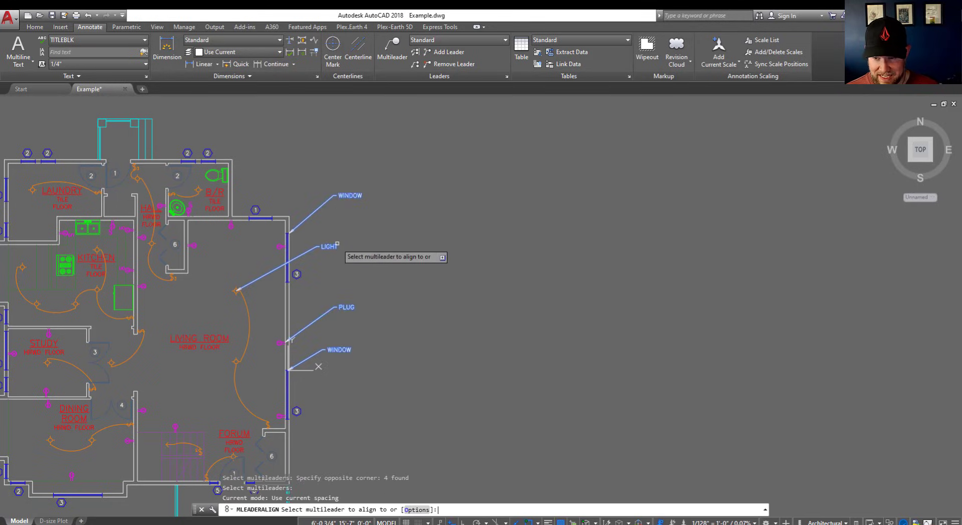
{"action": "left_click", "coordinate": [335, 302]}
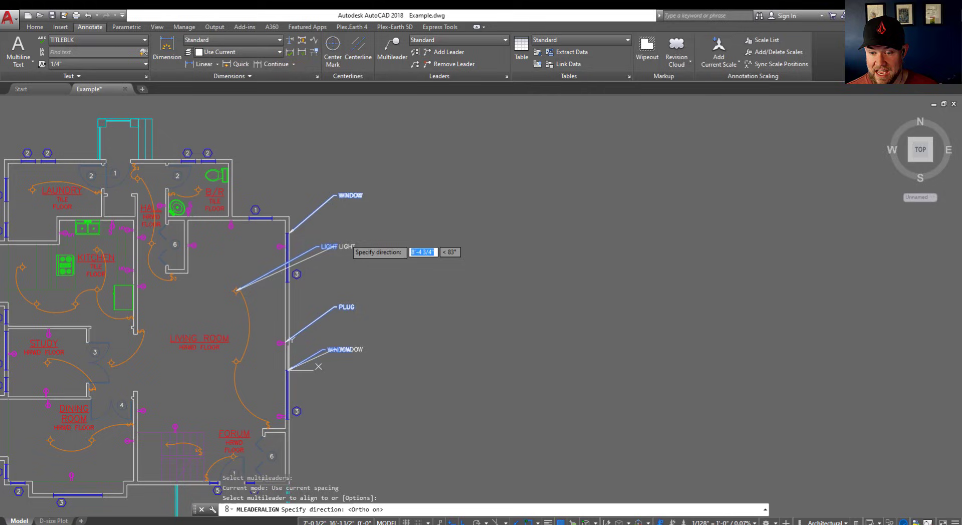
{"action": "key", "text": "F8"}
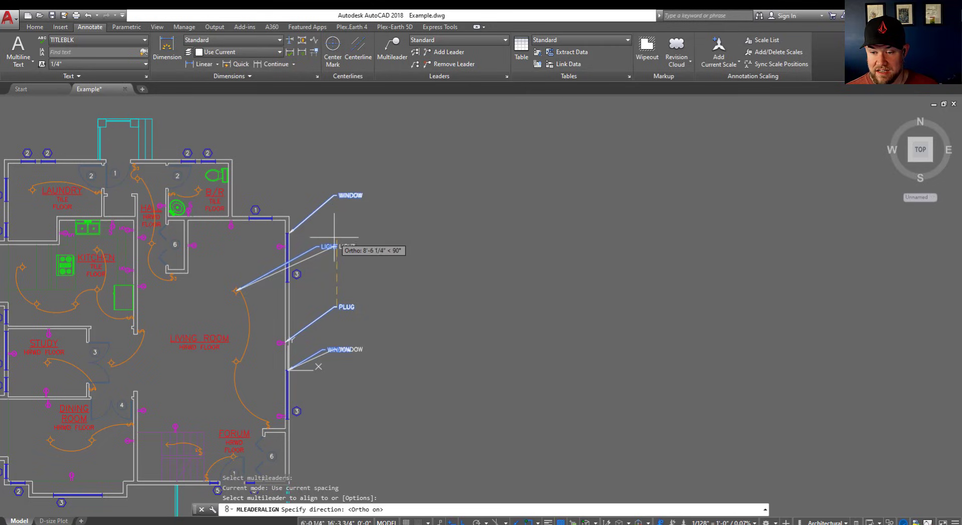
{"action": "left_click", "coordinate": [337, 126]}
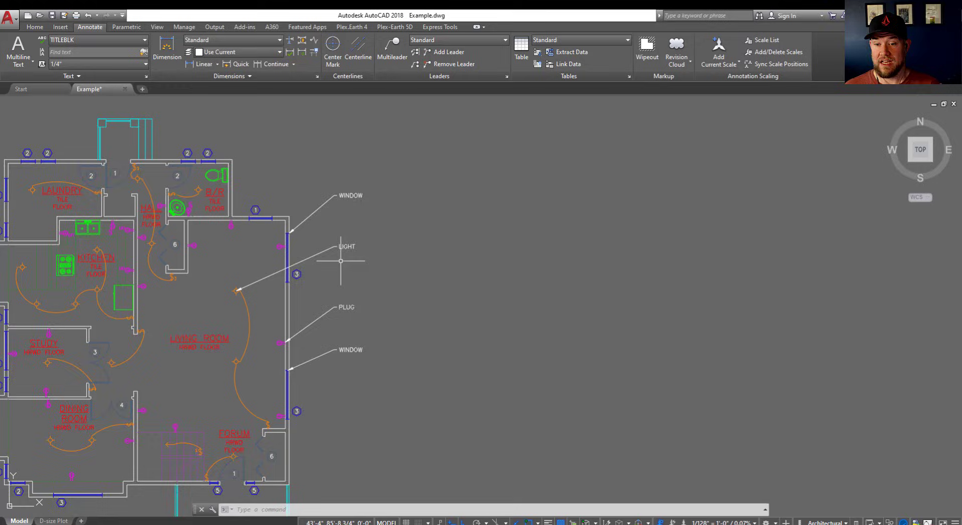
{"action": "scroll", "coordinate": [336, 286], "scroll_direction": "down", "scroll_amount": 3}
{"action": "mouse_move", "coordinate": [376, 268]}
{"action": "middle_mouse_down"}
{"action": "mouse_move", "coordinate": [430, 258]}
{"action": "mouse_move", "coordinate": [377, 286]}
{"action": "middle_mouse_up"}
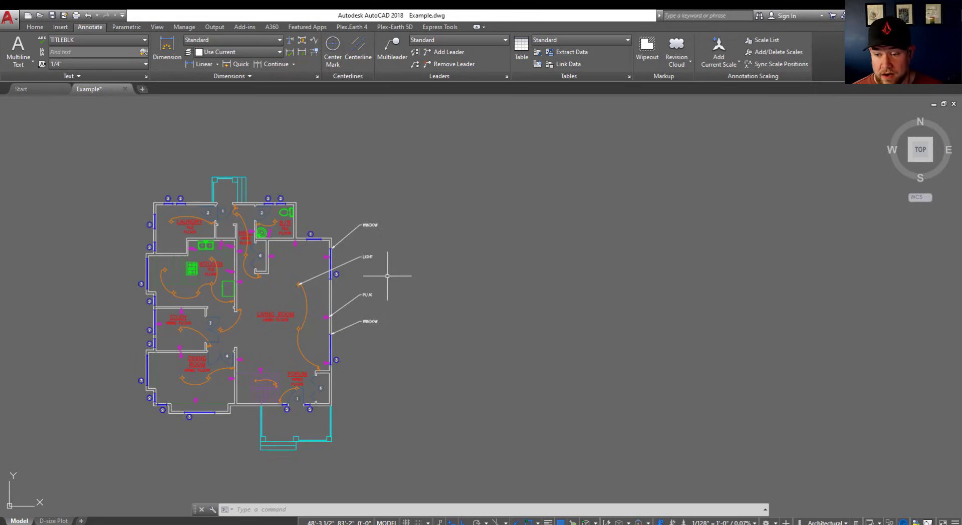
- Open the Multileader Style Manager through Manage Multileader Styles in the Leaders panel
{"action": "scroll", "coordinate": [408, 238], "scroll_direction": "up", "scroll_amount": 2}
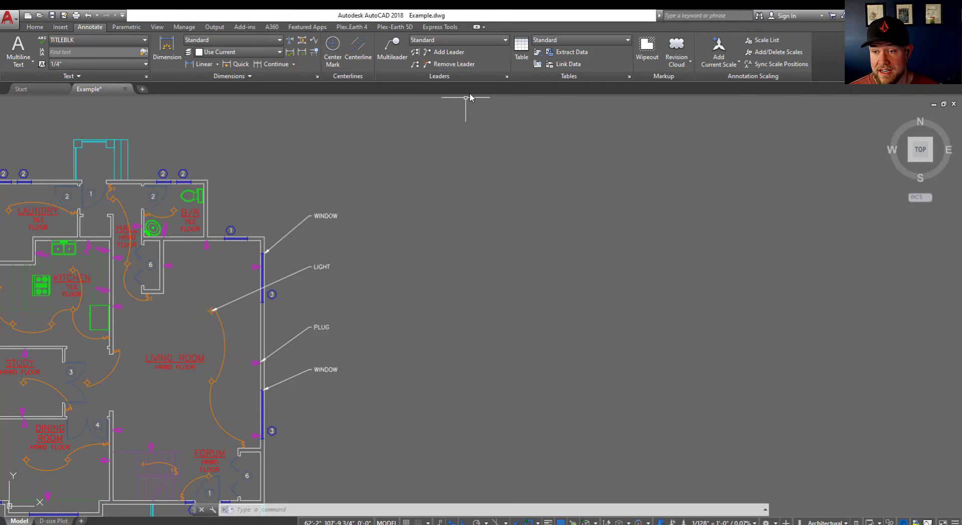
{"action": "left_click", "coordinate": [506, 77]}
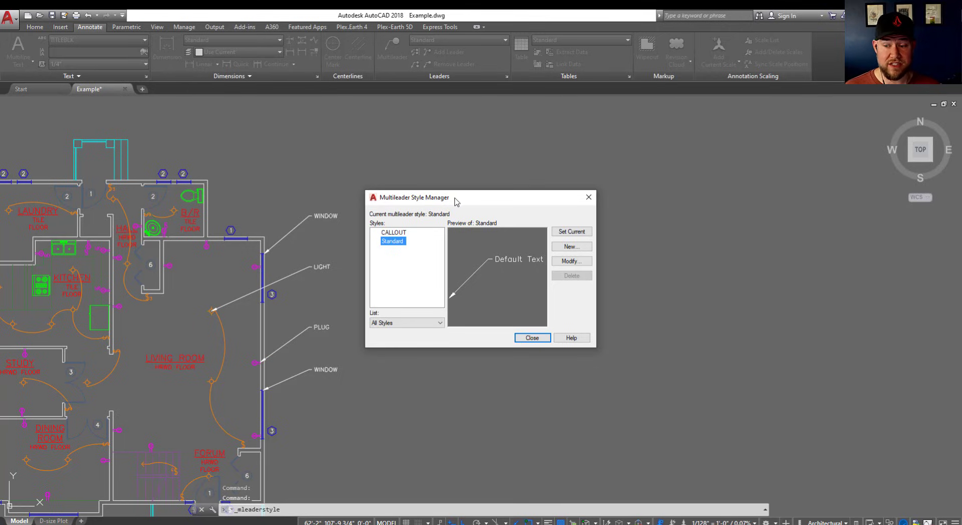
{"action": "left_click", "coordinate": [589, 197]}
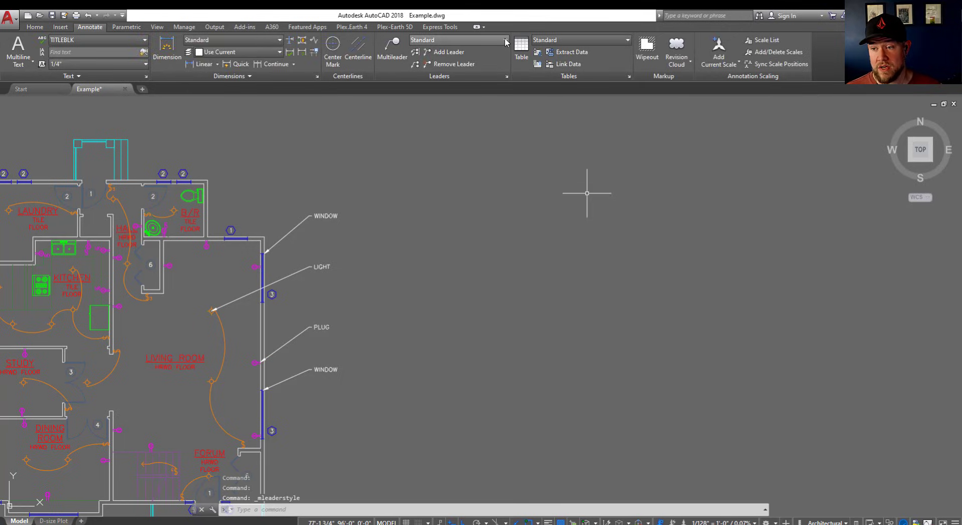
{"action": "left_click", "coordinate": [506, 41]}
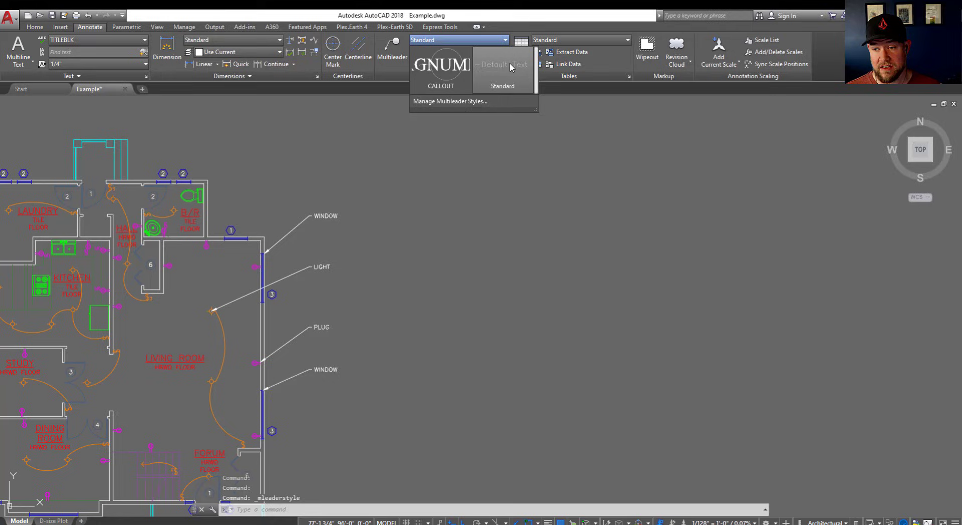
{"action": "left_click", "coordinate": [466, 102]}
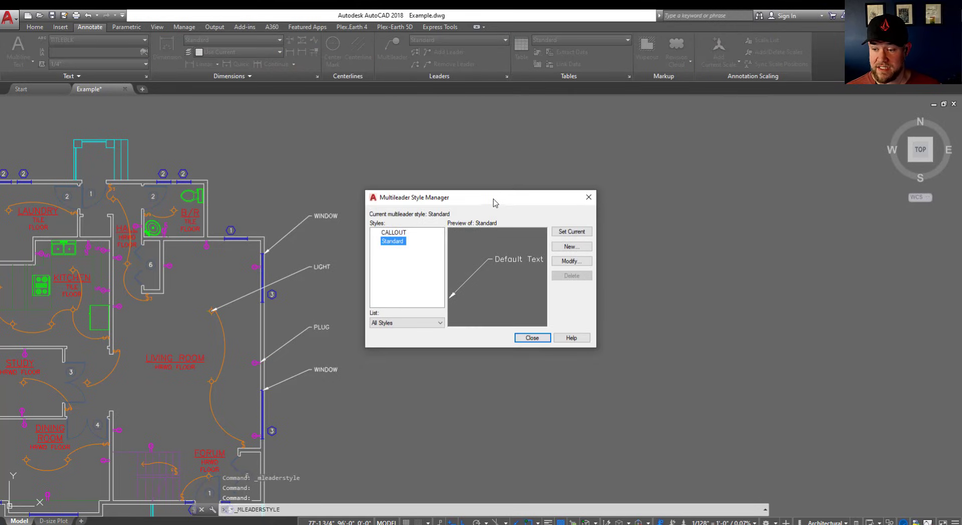
{"action": "left_click_drag", "start_coordinate": [496, 204], "coordinate": [504, 149]}
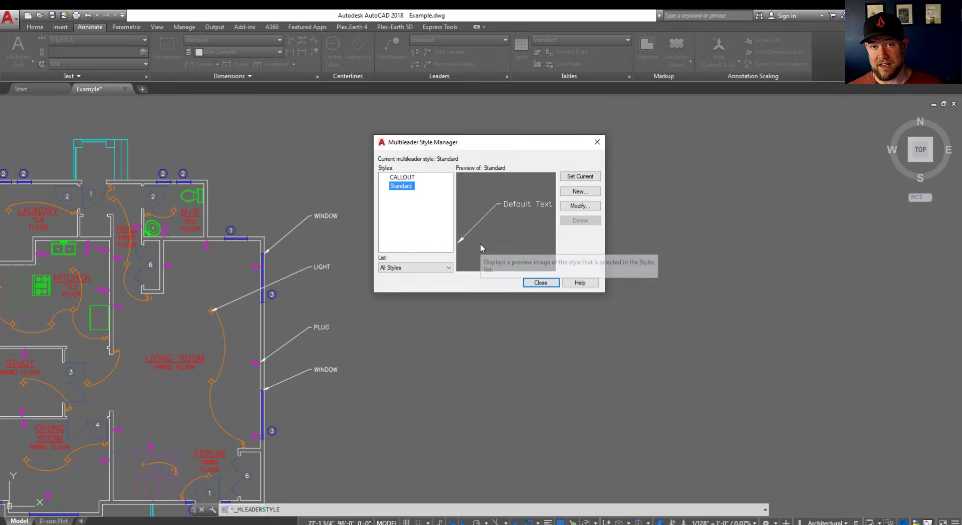
{"action": "left_click_drag", "start_coordinate": [527, 144], "coordinate": [511, 143]}
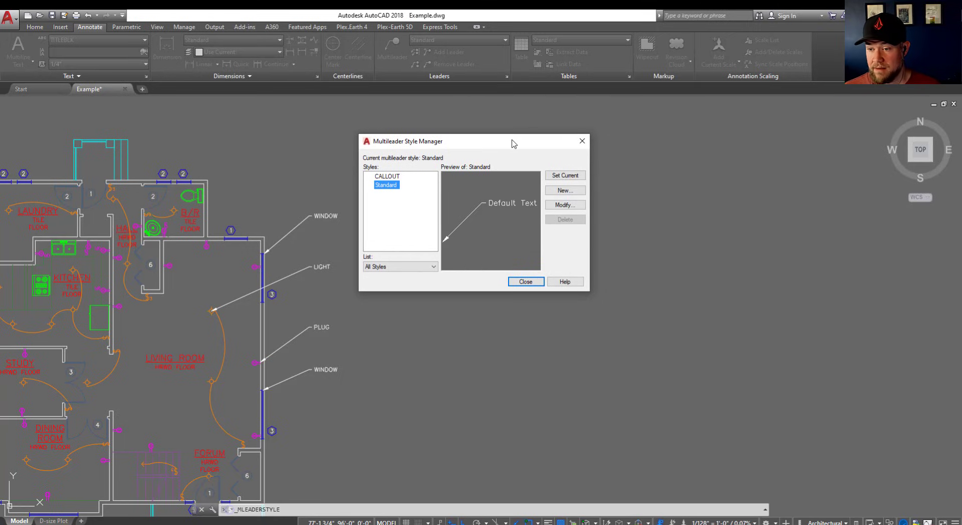
- Edit the Standard style's leader format, trying Spline leaders, then returning to Straight
{"action": "left_click", "coordinate": [566, 205]}
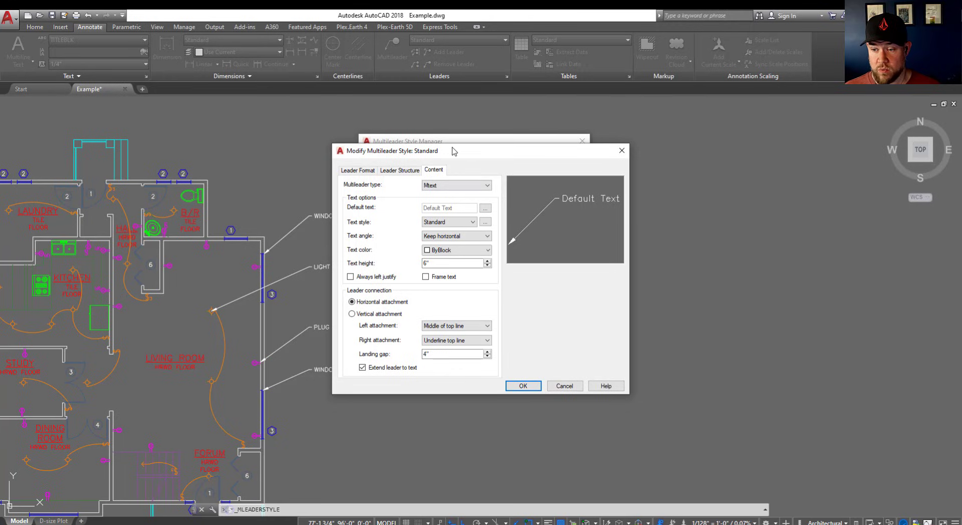
{"action": "left_click_drag", "start_coordinate": [455, 151], "coordinate": [502, 142]}
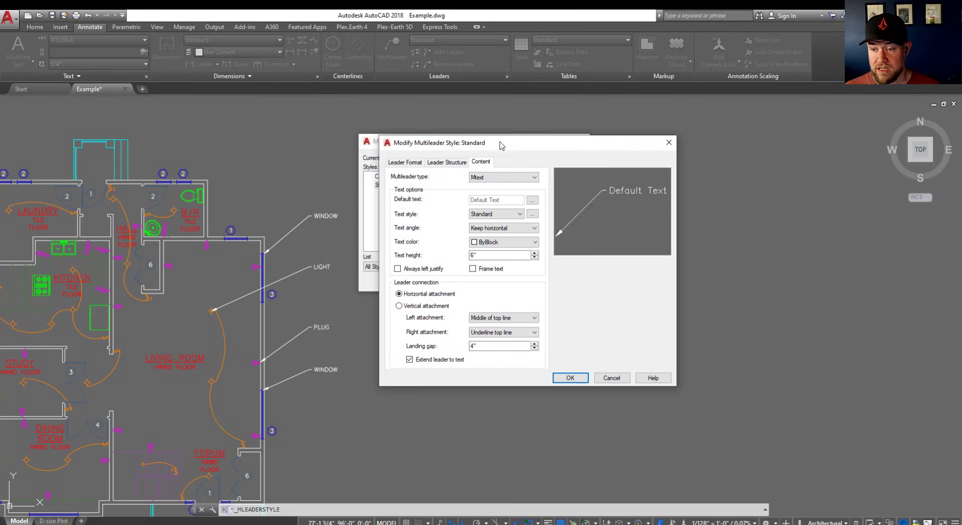
{"action": "left_click", "coordinate": [404, 162]}
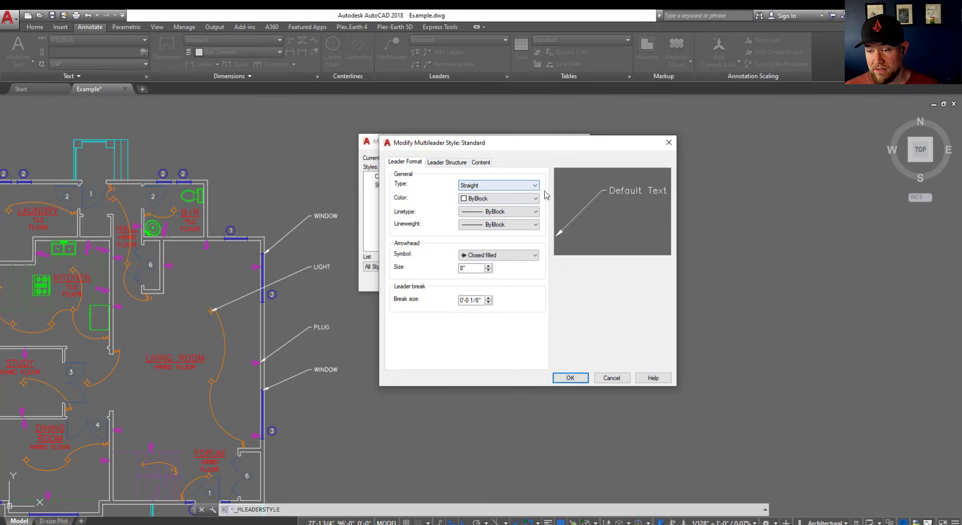
{"action": "left_click", "coordinate": [524, 189]}
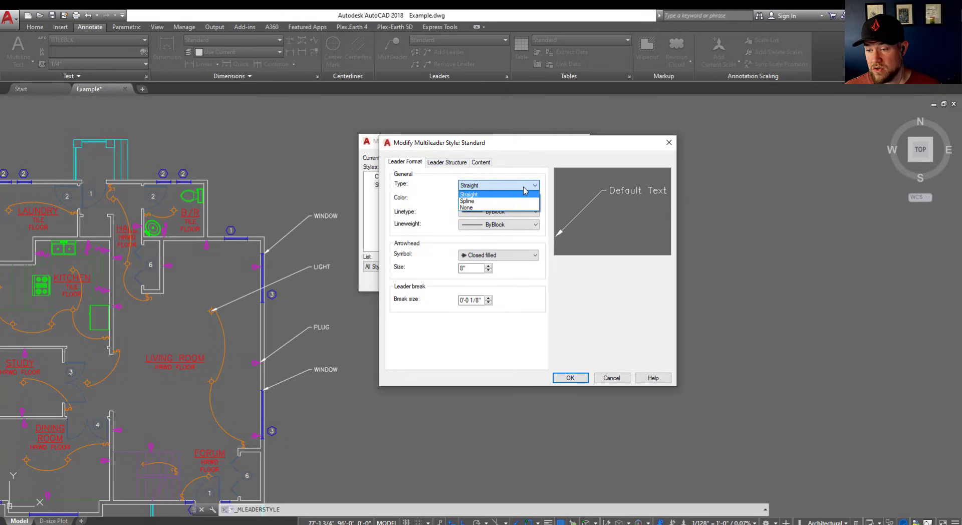
{"action": "left_click", "coordinate": [474, 201]}
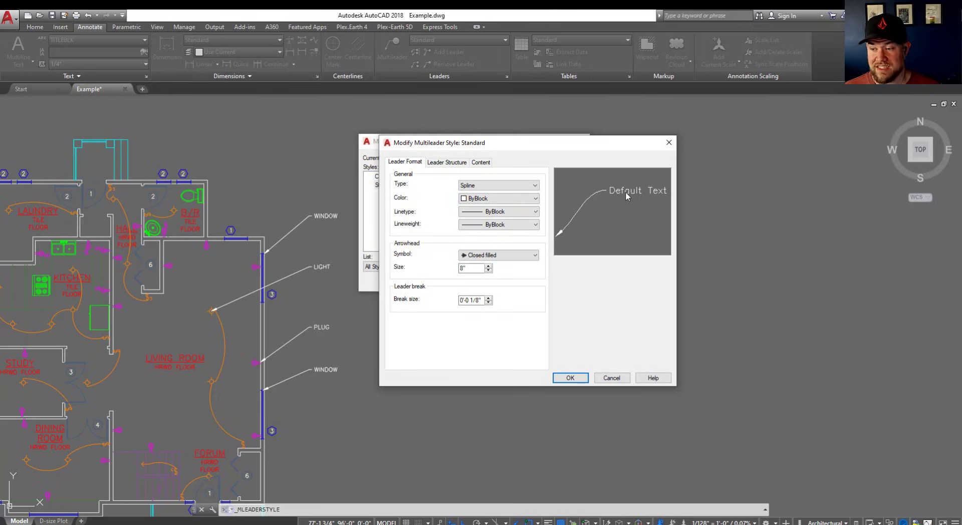
{"action": "left_click", "coordinate": [536, 187]}
{"action": "left_click", "coordinate": [461, 194]}
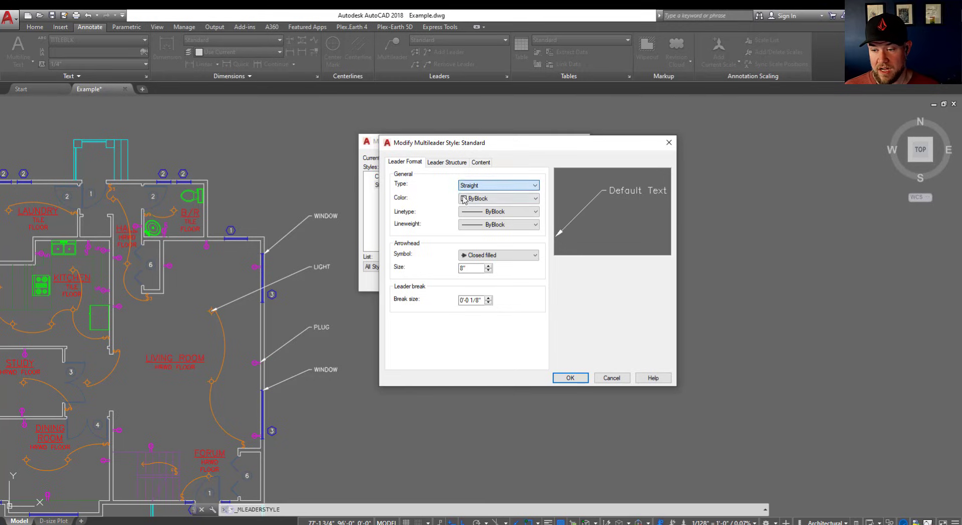
- Check the leader colour and the Closed filled 8" arrowhead settings without changes
{"action": "left_click", "coordinate": [499, 200]}
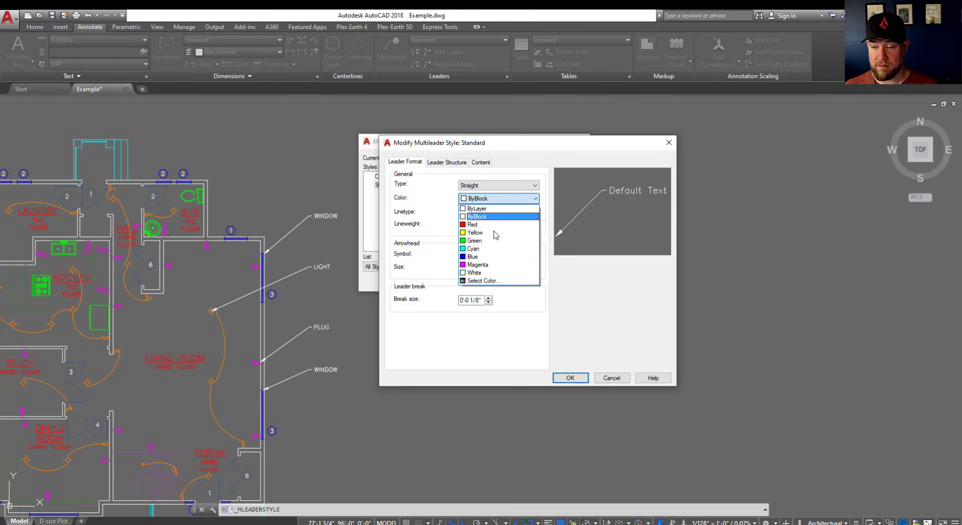
{"action": "left_click", "coordinate": [432, 201]}
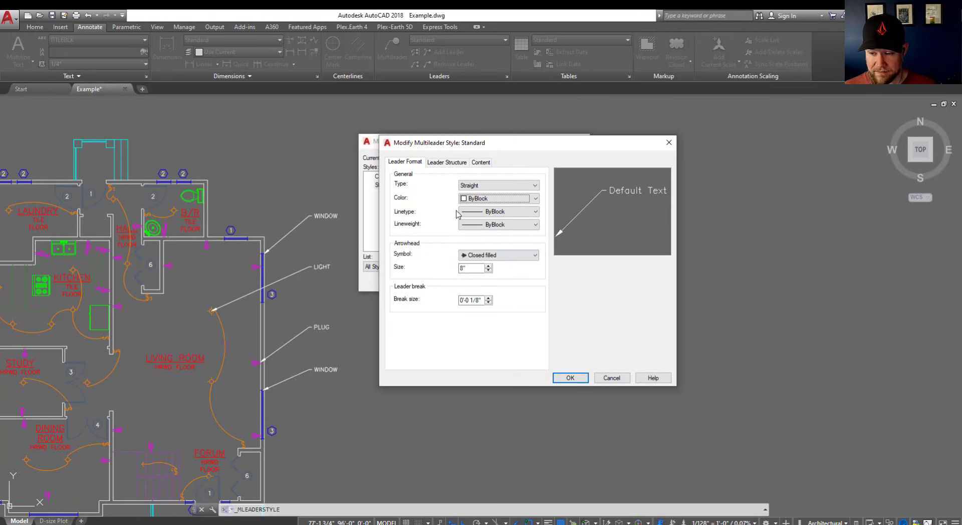
{"action": "left_click_drag", "start_coordinate": [477, 143], "coordinate": [430, 114]}
{"action": "left_click", "coordinate": [463, 230]}
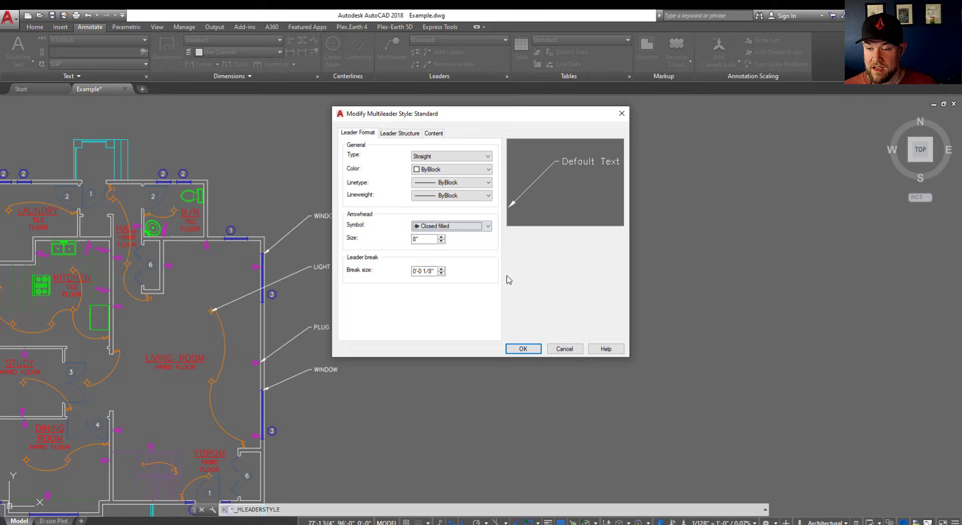
{"action": "double_click", "coordinate": [423, 239]}
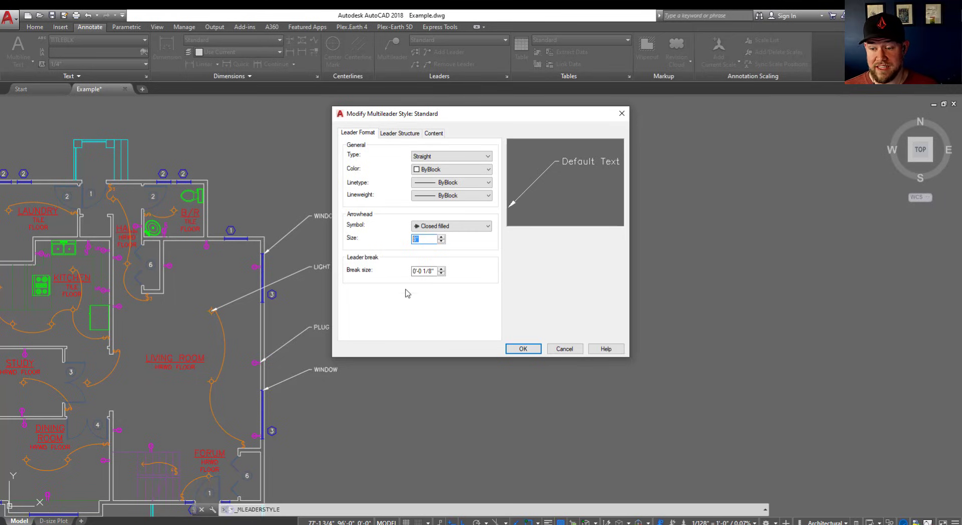
- Show the Standard style's Leader Structure settings: 2 maximum points, 4" landing distance
{"action": "left_click", "coordinate": [395, 135]}
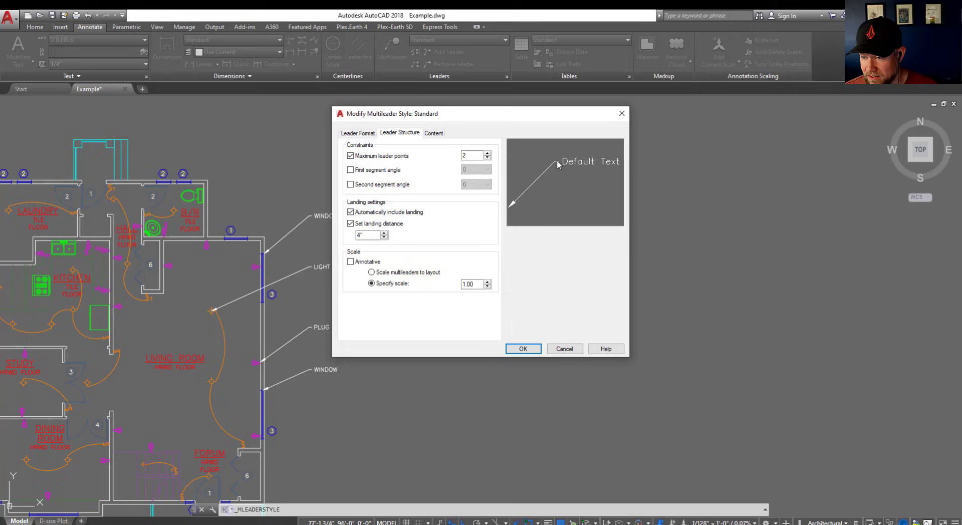
{"action": "double_click", "coordinate": [367, 233]}
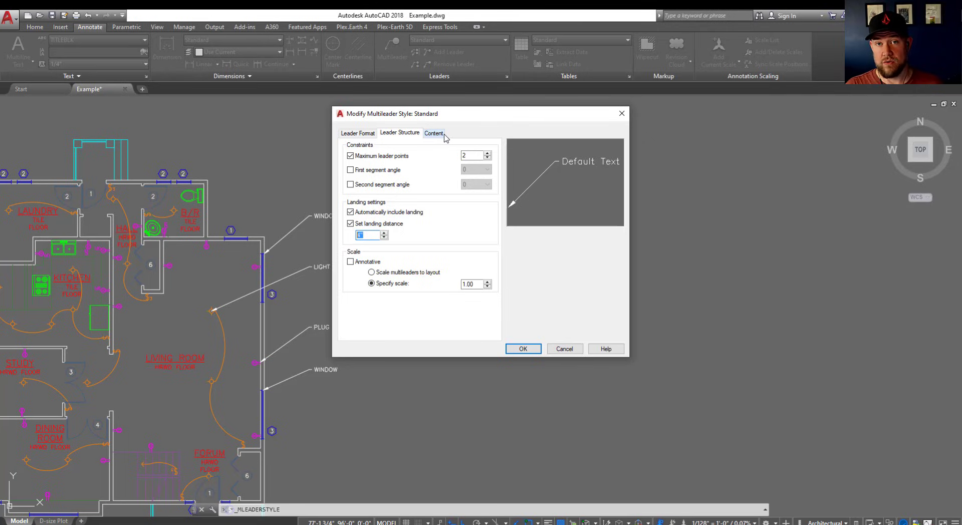
{"action": "left_click", "coordinate": [445, 138]}
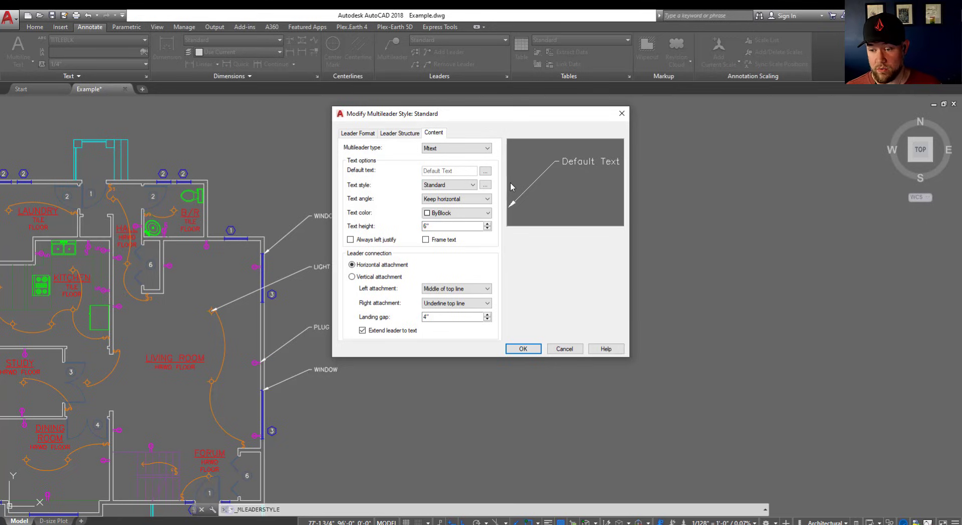
{"action": "left_click", "coordinate": [452, 149]}
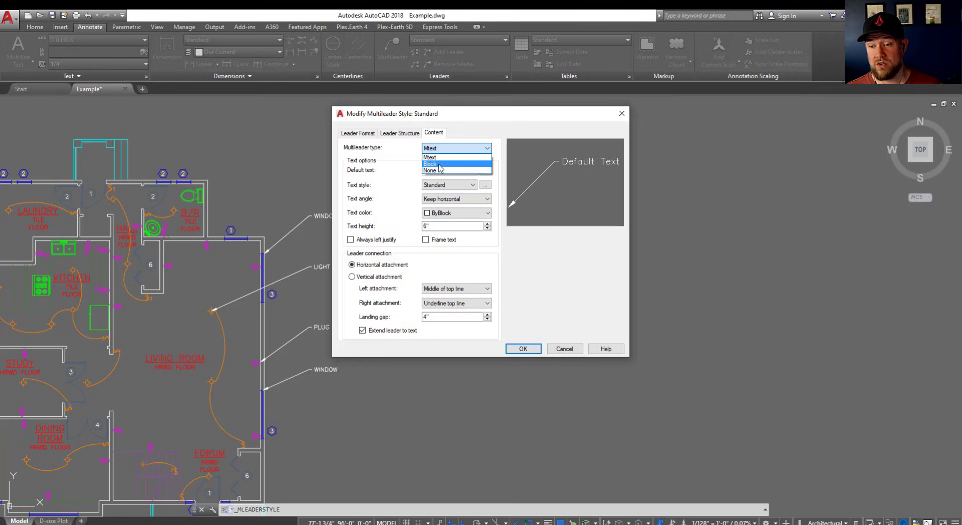
{"action": "left_click", "coordinate": [421, 180]}
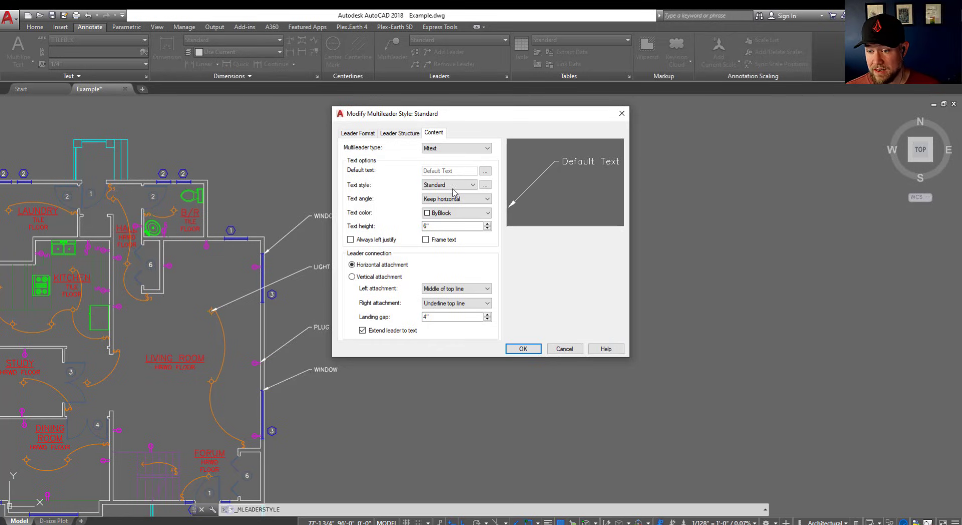
{"action": "left_click", "coordinate": [442, 186]}
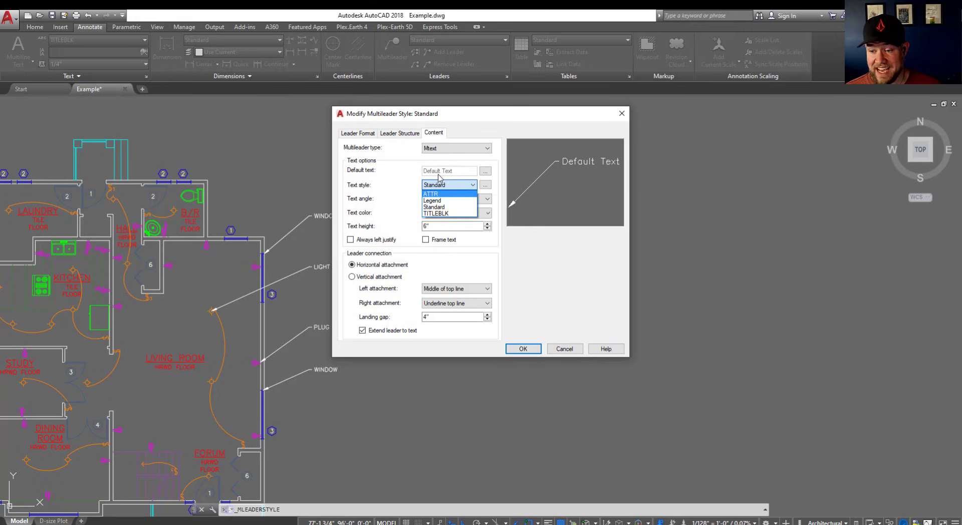
{"action": "left_click", "coordinate": [397, 188]}
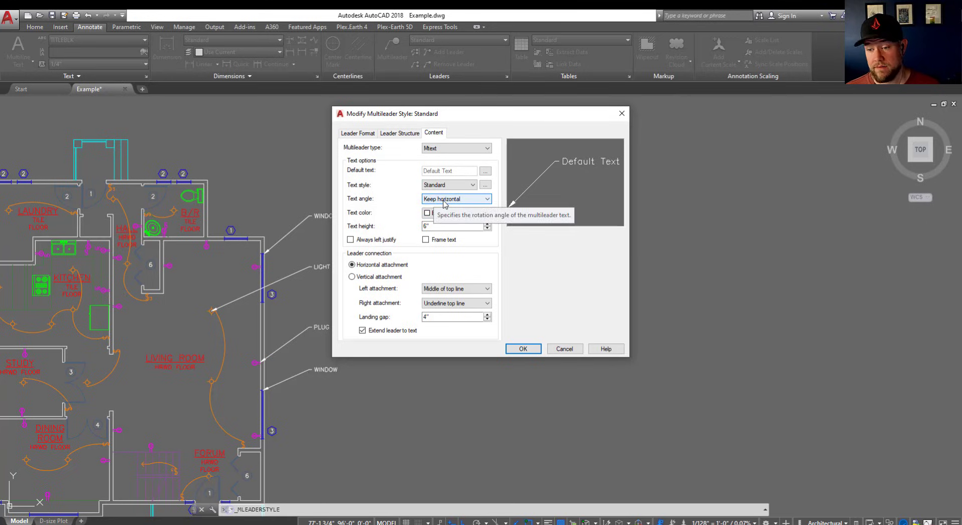
{"action": "left_click", "coordinate": [435, 200]}
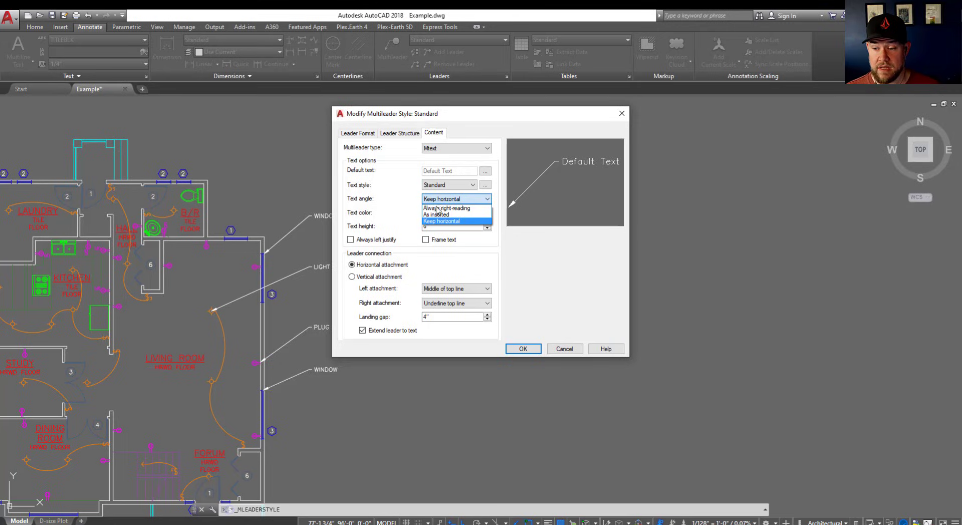
{"action": "left_click", "coordinate": [382, 208]}
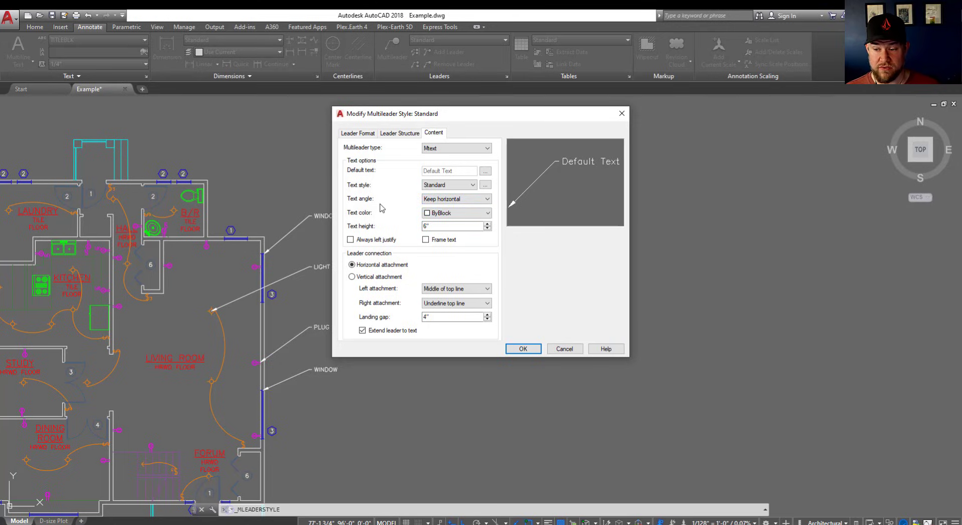
- Keep Standard with no text frame and horizontal attachment, then accept it with OK
{"action": "left_click", "coordinate": [426, 240]}
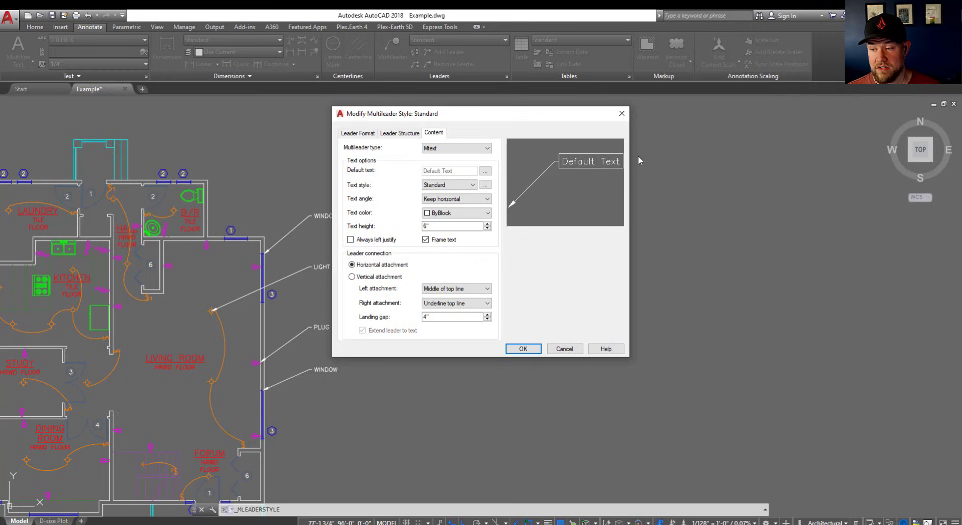
{"action": "left_click", "coordinate": [426, 240]}
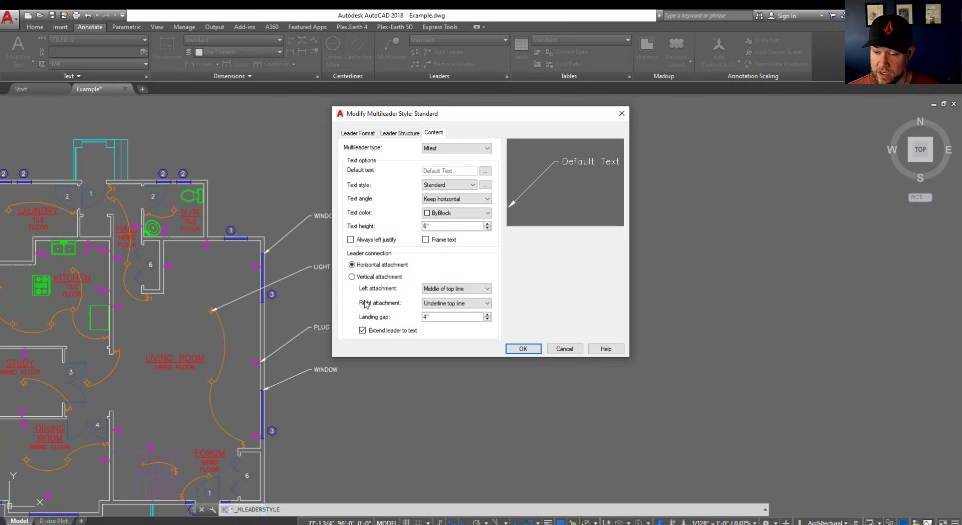
{"action": "left_click", "coordinate": [391, 279]}
{"action": "left_click", "coordinate": [381, 267]}
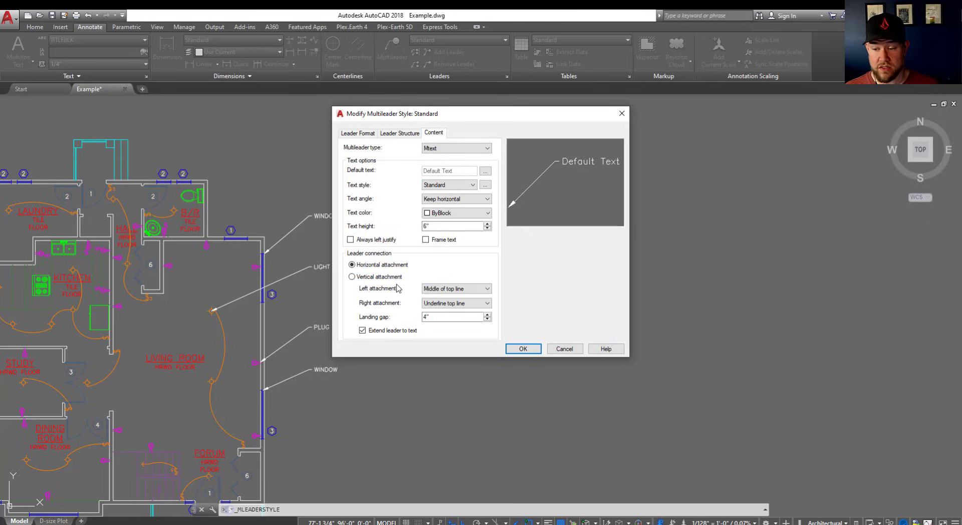
{"action": "left_click", "coordinate": [441, 317]}
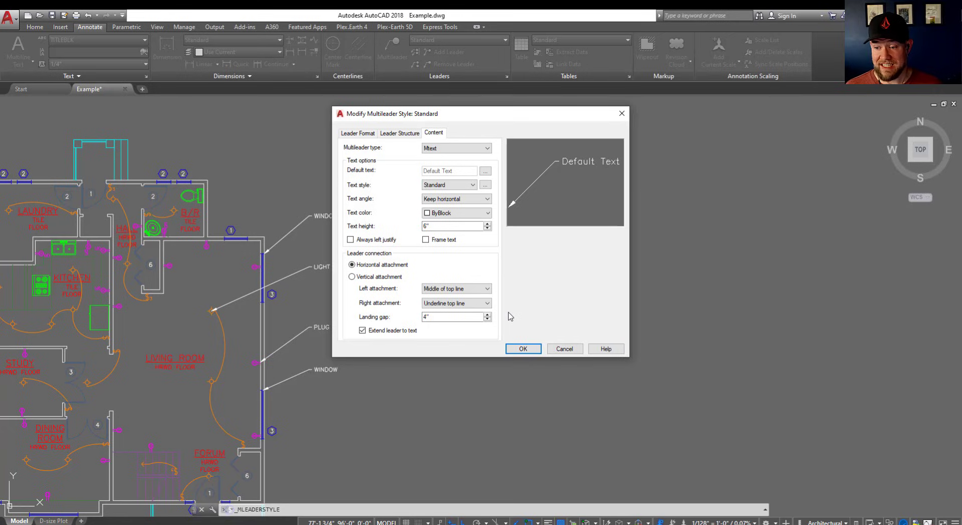
{"action": "left_click", "coordinate": [527, 350]}
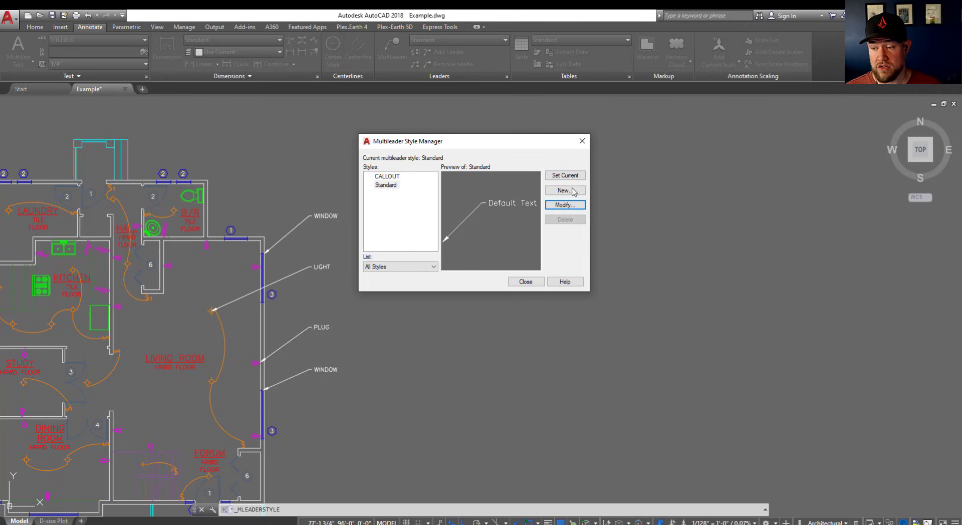
{"action": "left_click", "coordinate": [565, 190]}
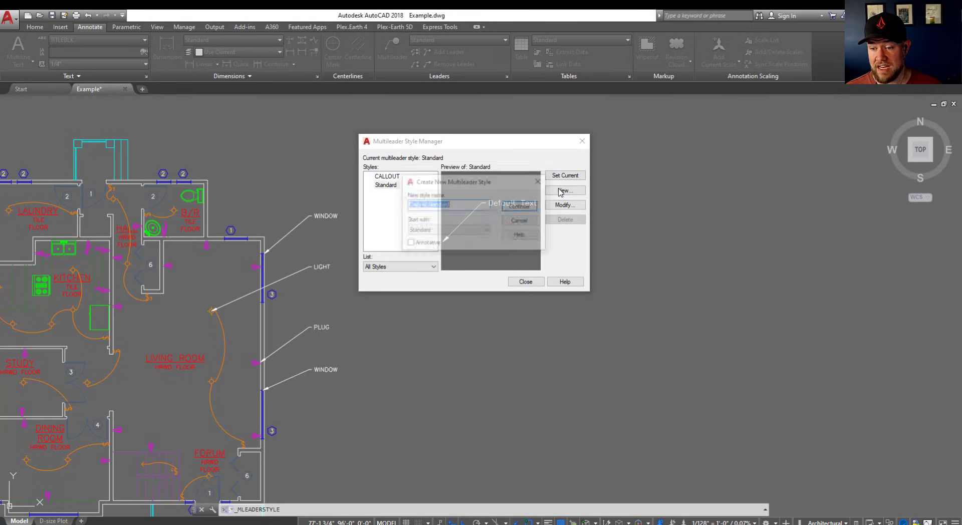
{"action": "left_click", "coordinate": [449, 231]}
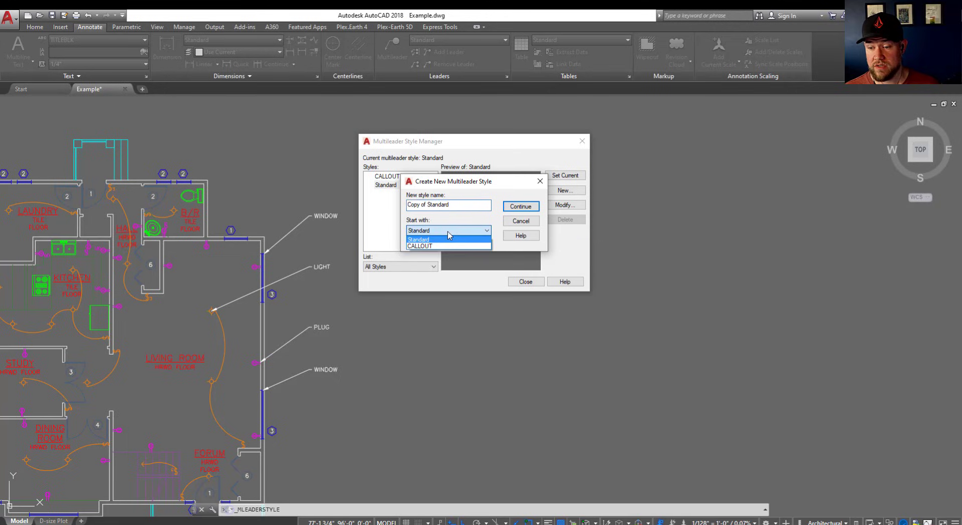
{"action": "left_click", "coordinate": [421, 241]}
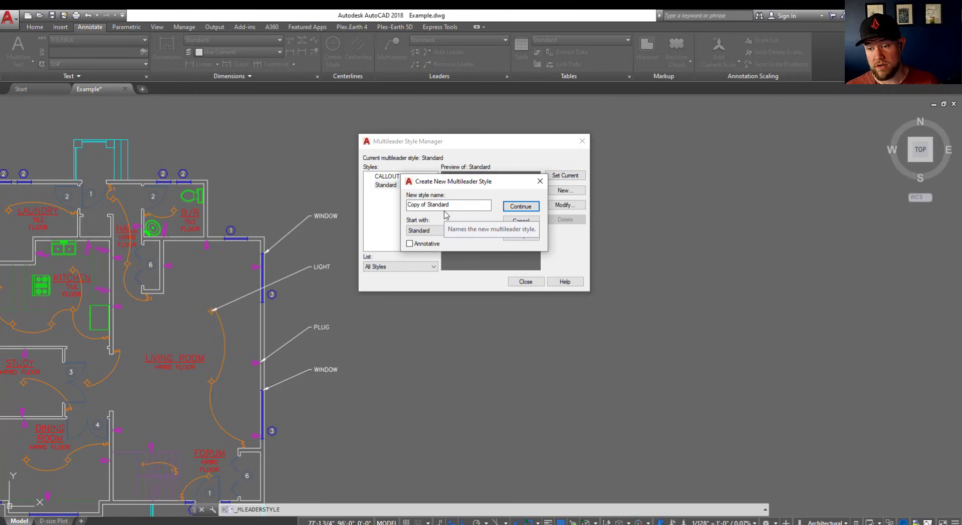
{"action": "left_click", "coordinate": [524, 222]}
- Close the style manager and pick CALLOUT from the Leaders panel's multileader style list
{"action": "left_click", "coordinate": [398, 178]}
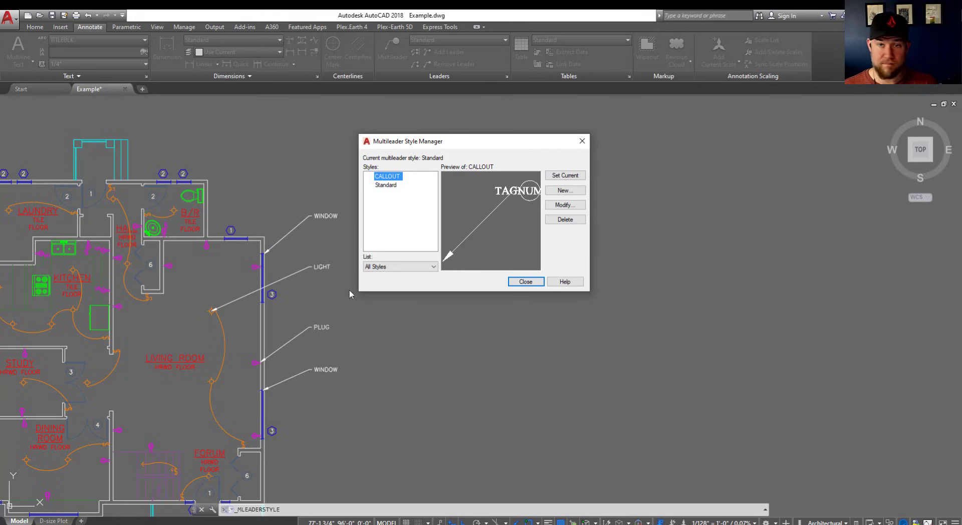
{"action": "left_click", "coordinate": [531, 281]}
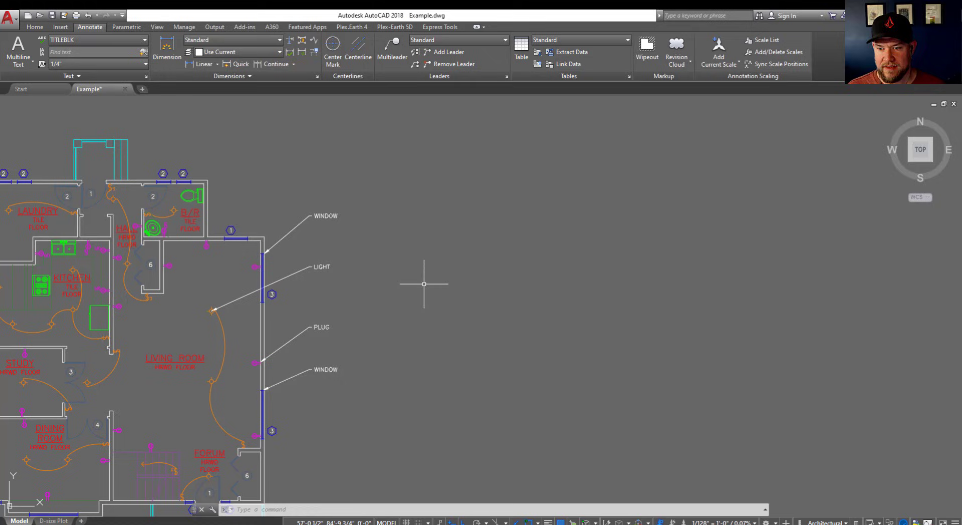
{"action": "left_click", "coordinate": [446, 40]}
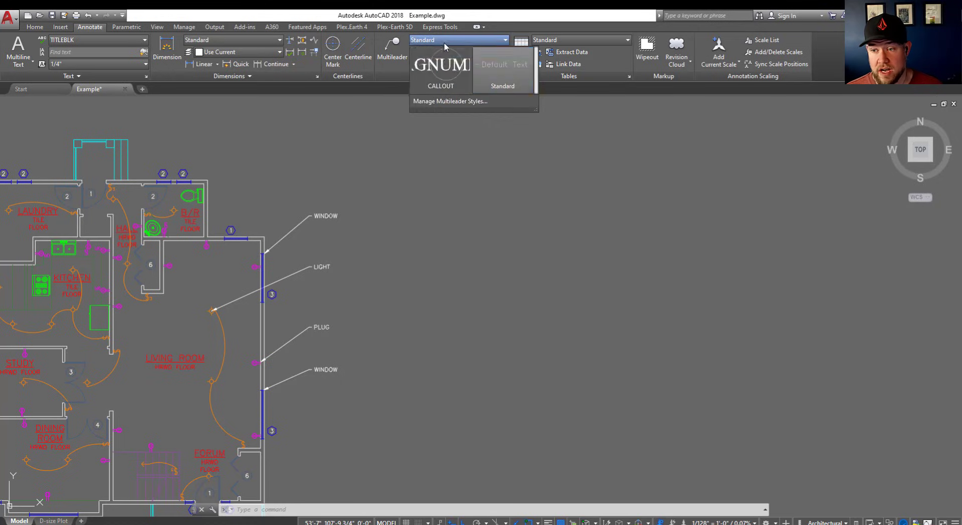
{"action": "left_click", "coordinate": [445, 70]}
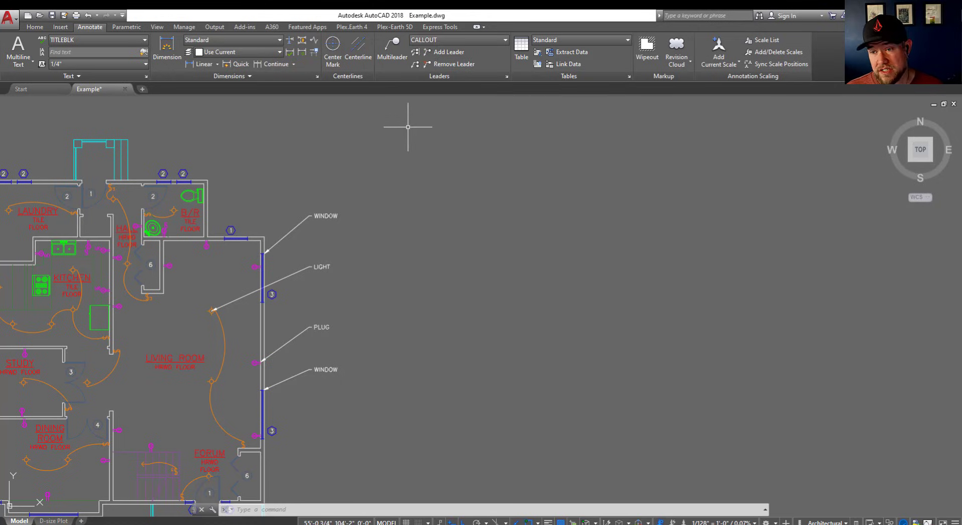
- Place callout bubble A left of the kitchen, its leader pointing at the sink
{"action": "left_click", "coordinate": [386, 60]}
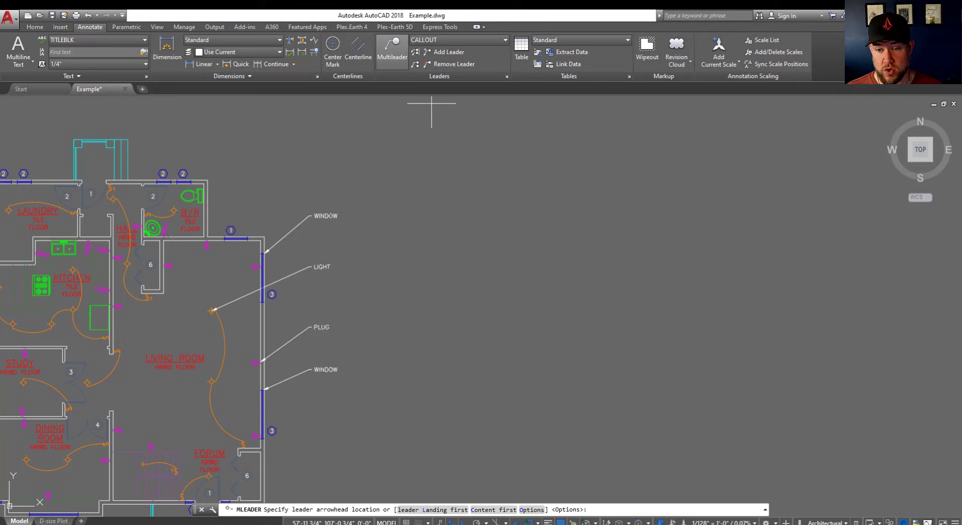
{"action": "mouse_move", "coordinate": [259, 193]}
{"action": "middle_mouse_down"}
{"action": "mouse_move", "coordinate": [262, 204]}
{"action": "mouse_move", "coordinate": [215, 230]}
{"action": "mouse_move", "coordinate": [308, 150]}
{"action": "mouse_move", "coordinate": [273, 203]}
{"action": "mouse_move", "coordinate": [108, 216]}
{"action": "mouse_move", "coordinate": [253, 198]}
{"action": "middle_mouse_up"}
{"action": "scroll", "coordinate": [206, 191], "scroll_direction": "up", "scroll_amount": 2}
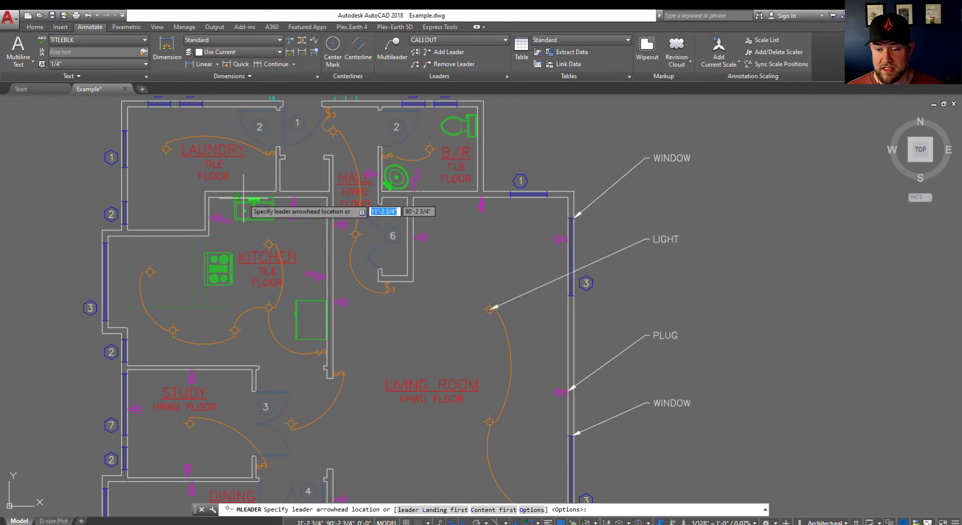
{"action": "scroll", "coordinate": [246, 209], "scroll_direction": "up", "scroll_amount": 2}
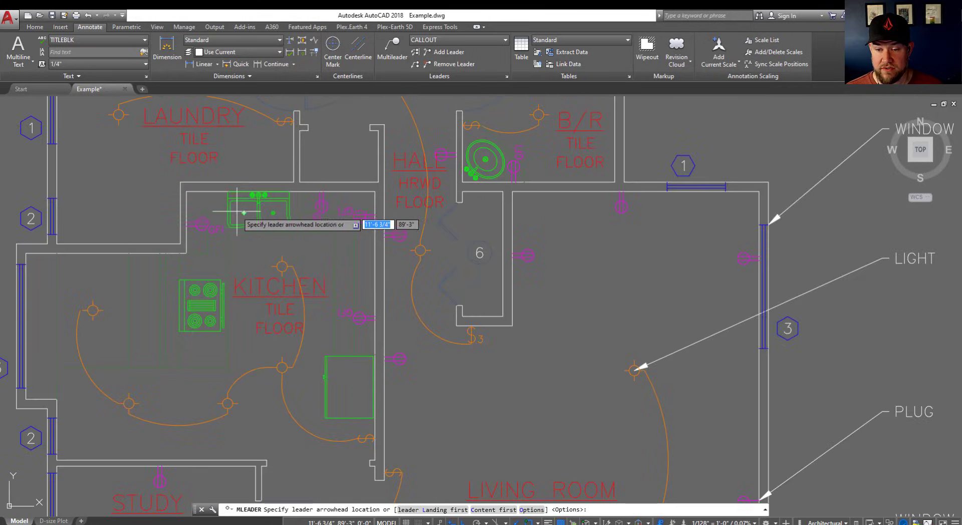
{"action": "left_click", "coordinate": [228, 203]}
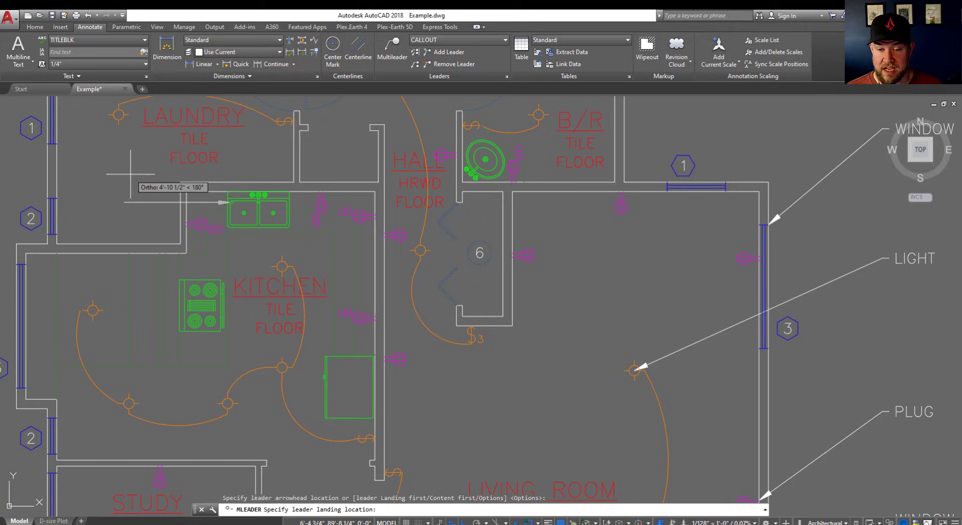
{"action": "key", "text": "F8"}
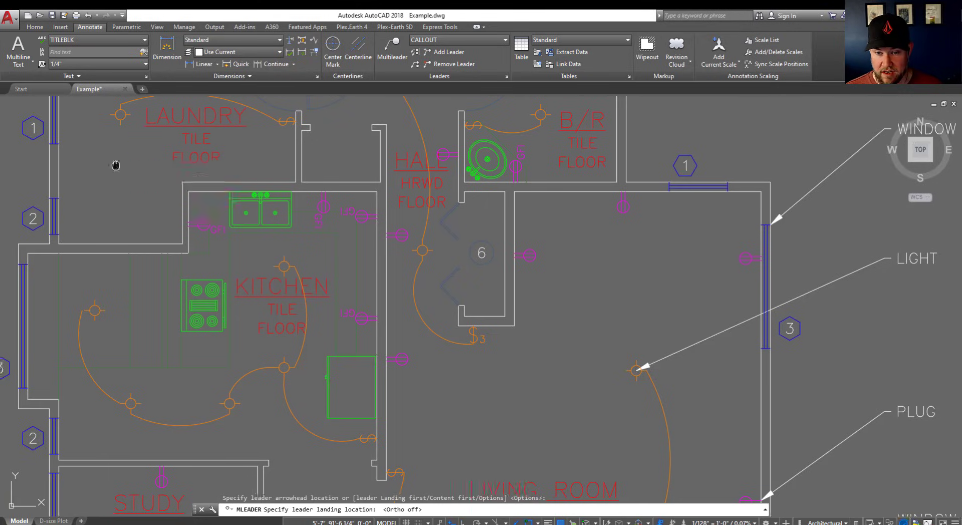
{"action": "middle_click_drag", "start_coordinate": [116, 162], "coordinate": [250, 177]}
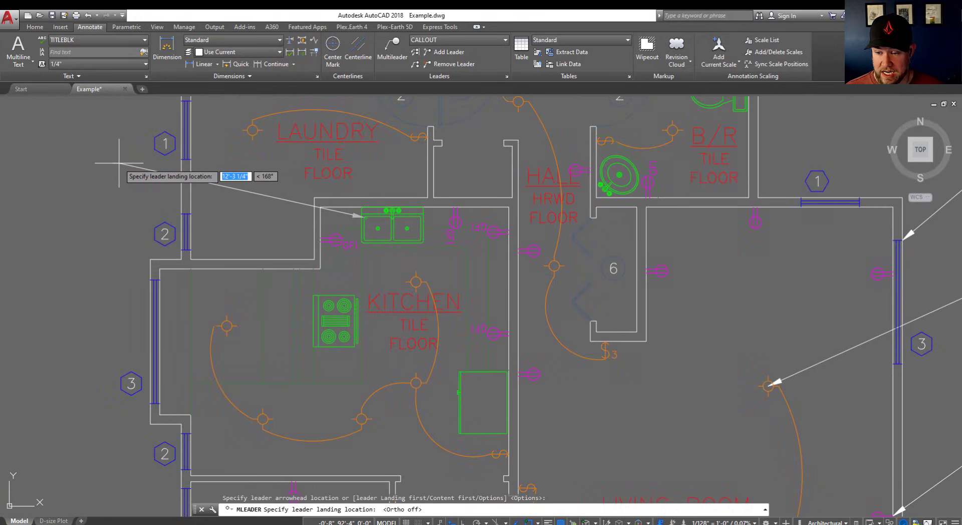
{"action": "left_click", "coordinate": [107, 173]}
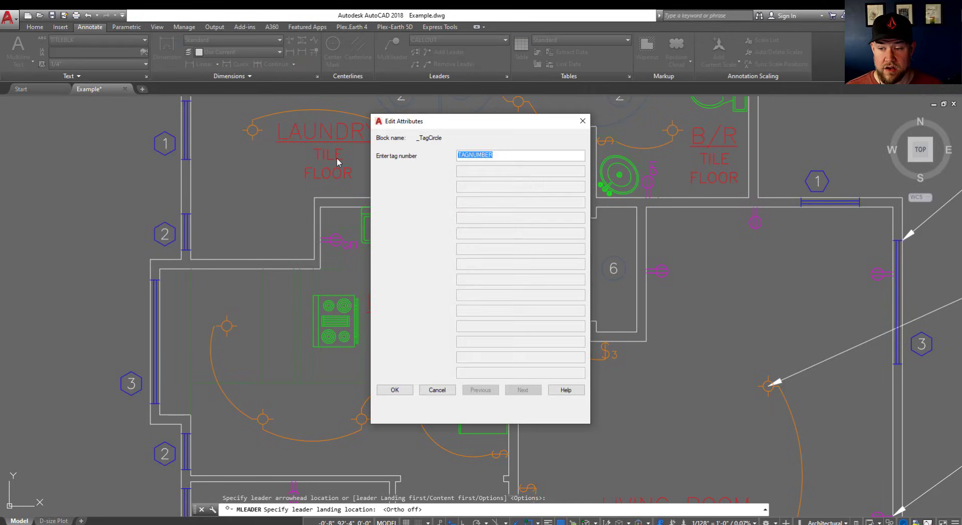
{"action": "type", "text": "A"}
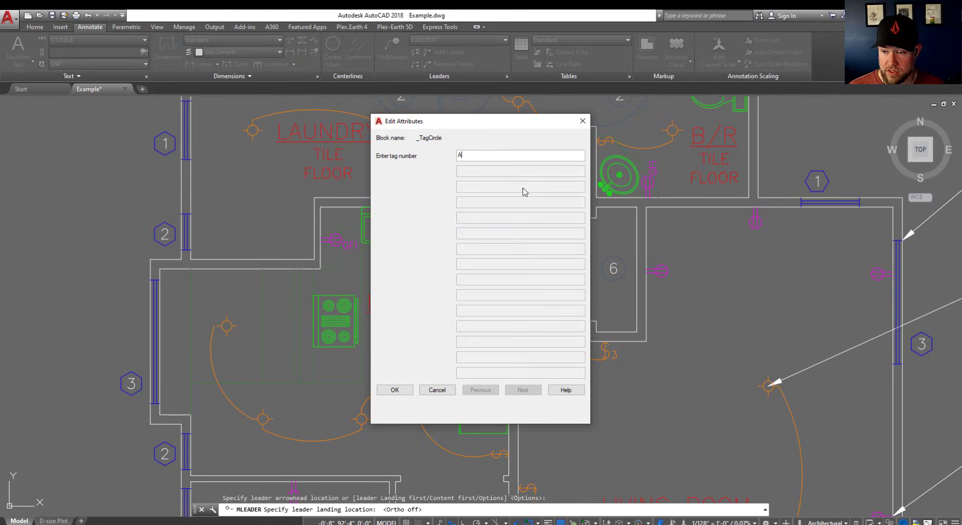
{"action": "left_click", "coordinate": [395, 390]}
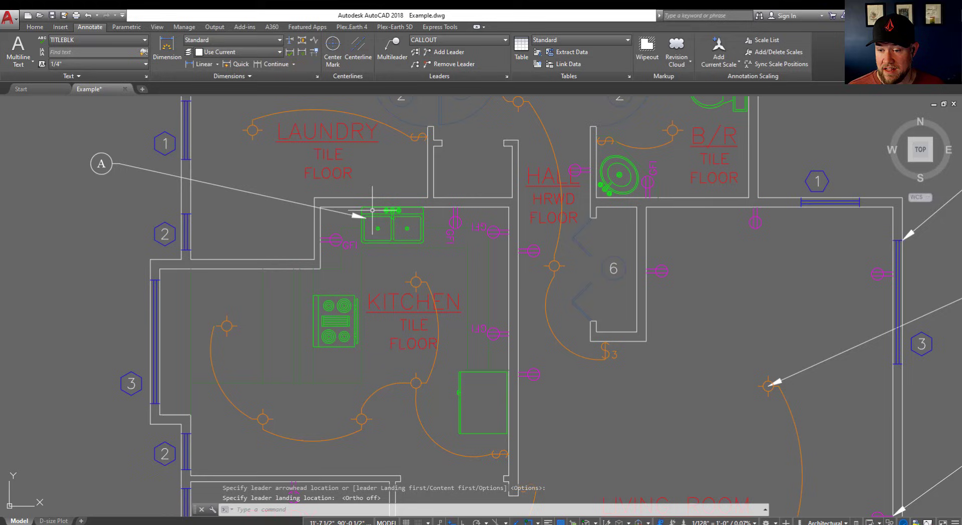
- Add callout bubble B with its leader pointing at the sink
{"action": "left_click", "coordinate": [392, 46]}
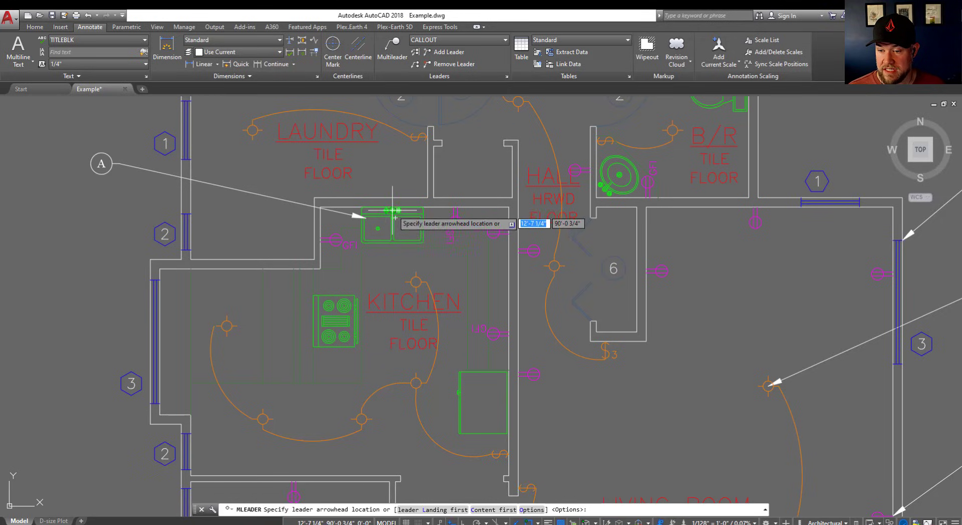
{"action": "left_click", "coordinate": [386, 210]}
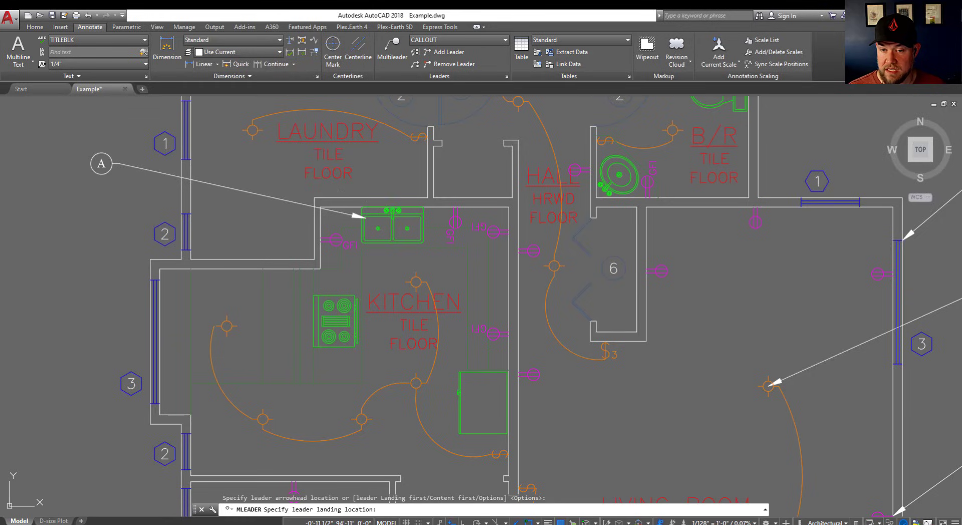
{"action": "left_click", "coordinate": [228, 152]}
{"action": "type", "text": "B"}
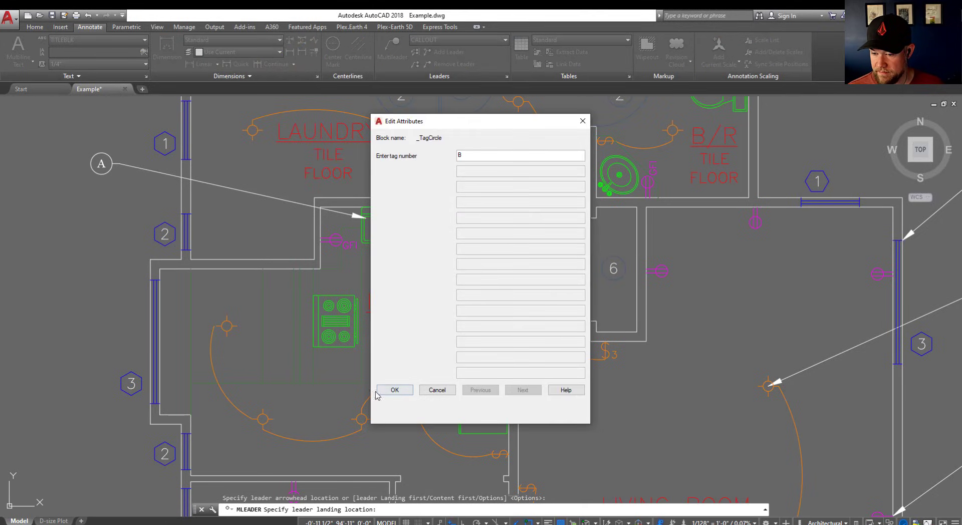
{"action": "left_click", "coordinate": [394, 390]}
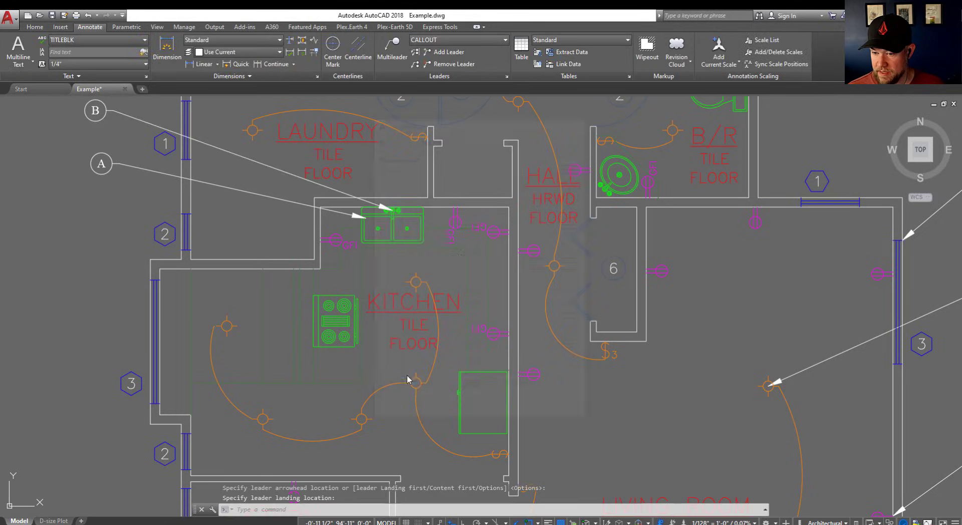
- Add callout bubble C with its leader pointing at the sink
{"action": "left_click", "coordinate": [393, 46]}
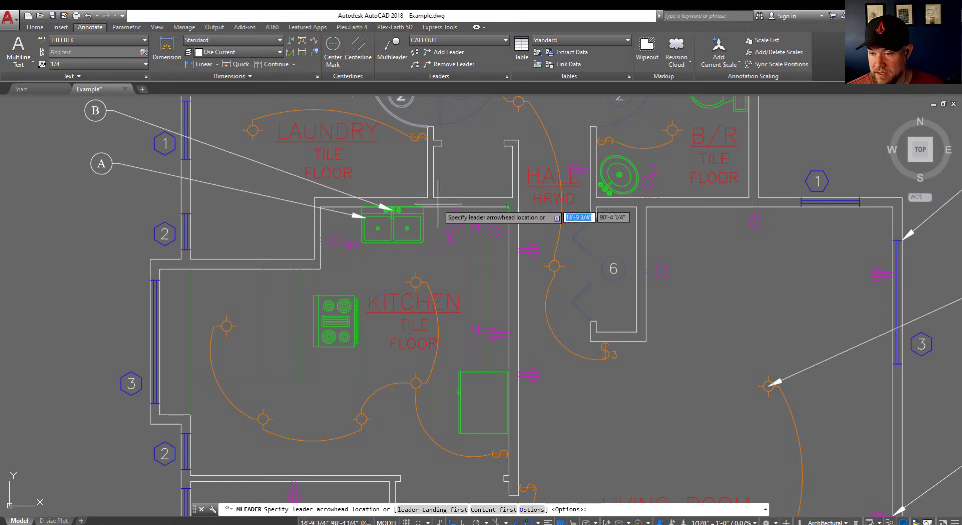
{"action": "left_click", "coordinate": [361, 226]}
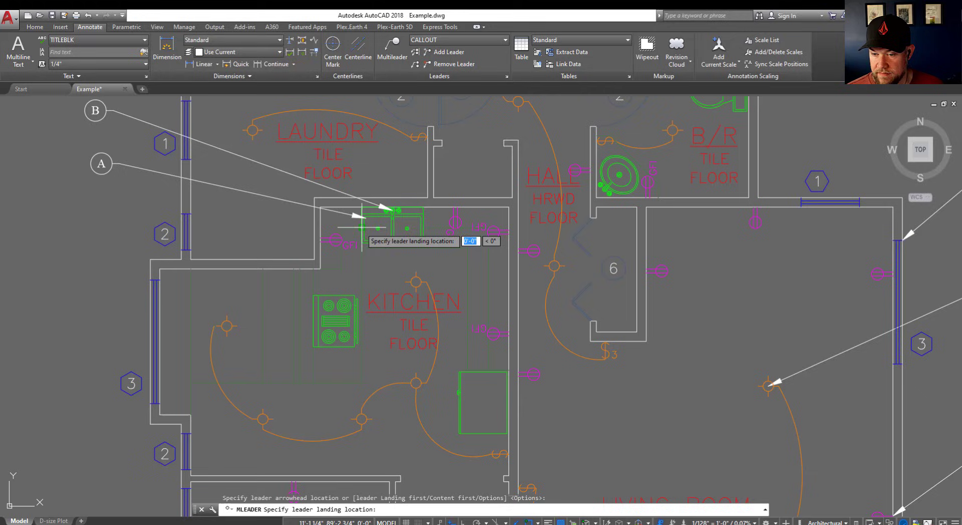
{"action": "left_click", "coordinate": [127, 193]}
{"action": "type", "text": "C"}
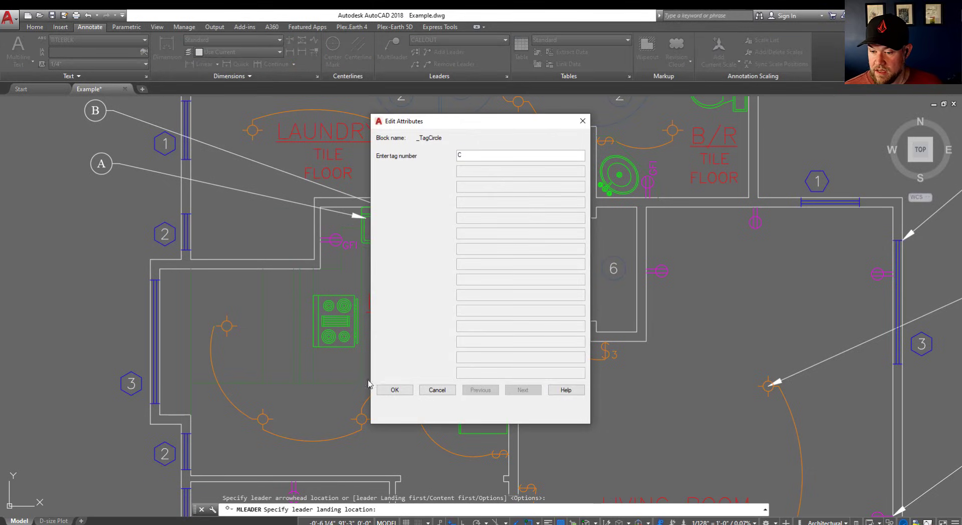
{"action": "left_click", "coordinate": [395, 390]}
{"action": "scroll", "coordinate": [263, 275], "scroll_direction": "down", "scroll_amount": 5}
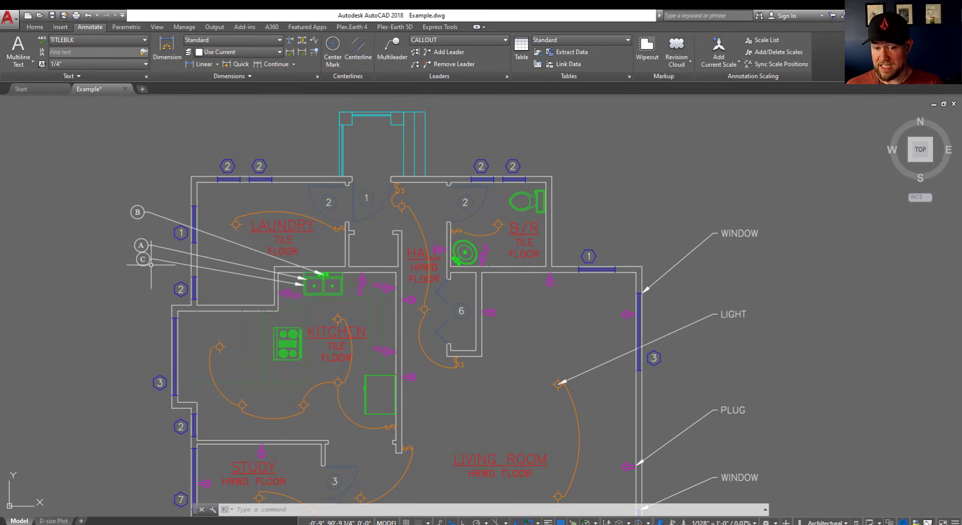
{"action": "scroll", "coordinate": [141, 250], "scroll_direction": "up", "scroll_amount": 5}
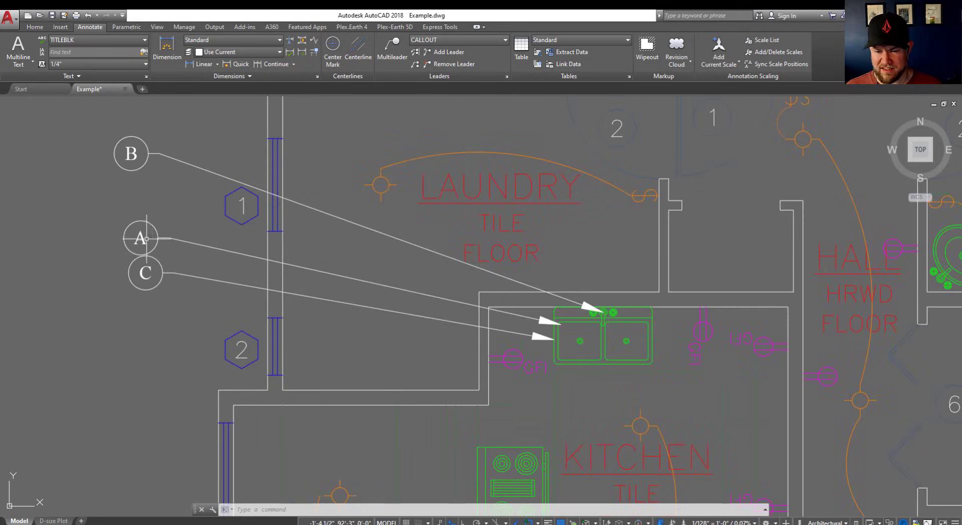
{"action": "scroll", "coordinate": [319, 202], "scroll_direction": "down", "scroll_amount": 2}
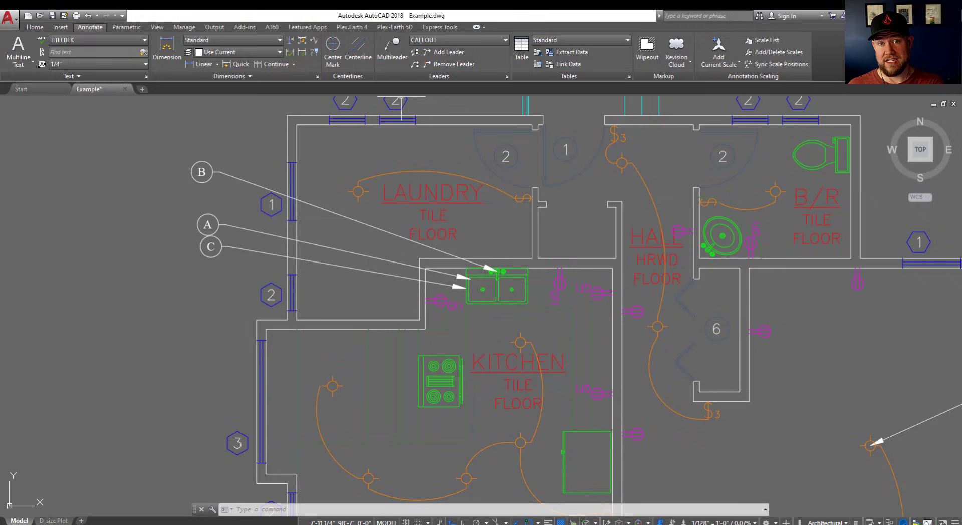
{"action": "middle_click_drag", "start_coordinate": [445, 157], "coordinate": [410, 201]}
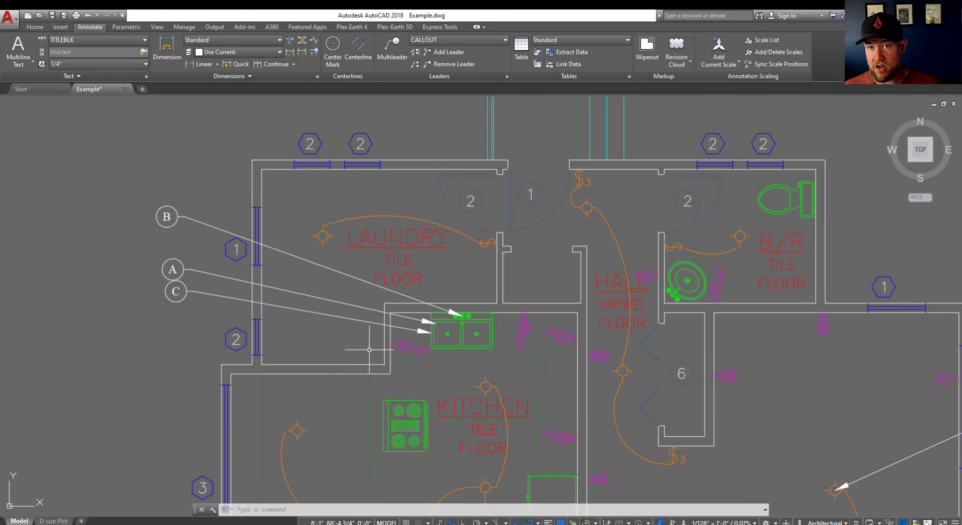
{"action": "mouse_move", "coordinate": [379, 287]}
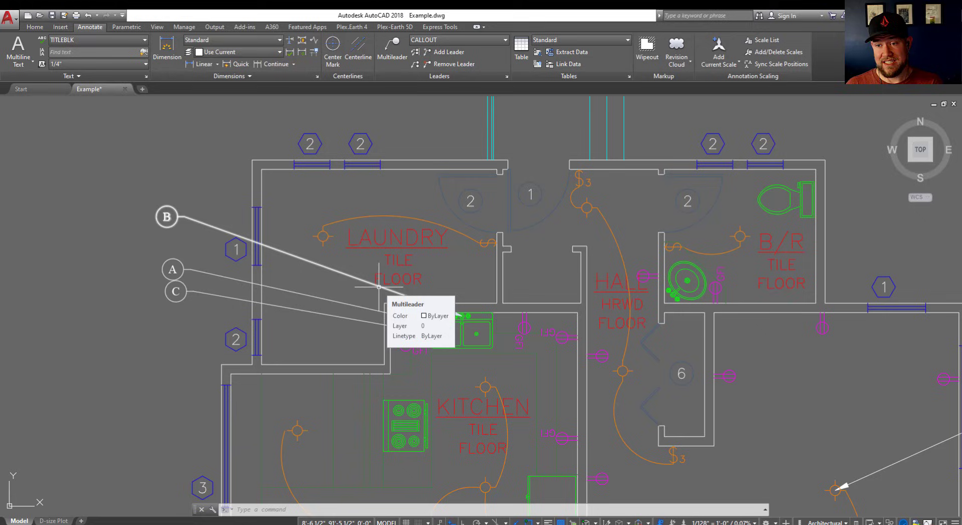
- Collect the sink callouts, picked C, A, B, into one row left of the laundry
{"action": "left_click", "coordinate": [415, 63]}
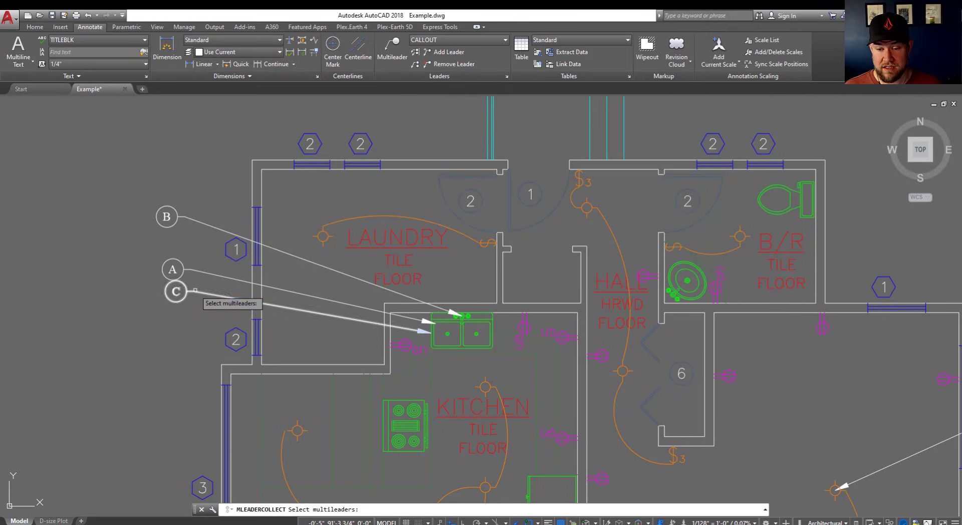
{"action": "left_click", "coordinate": [184, 285]}
{"action": "left_click", "coordinate": [195, 273]}
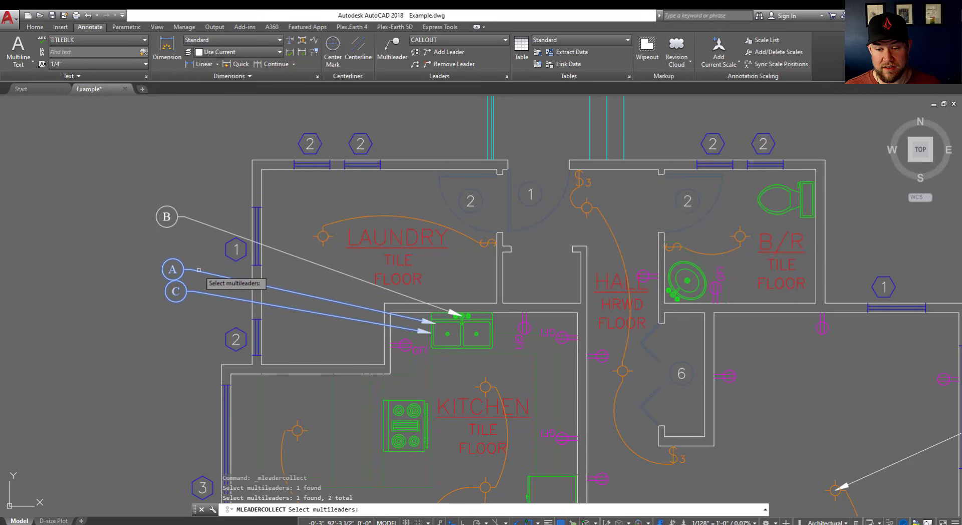
{"action": "left_click", "coordinate": [197, 220]}
{"action": "key", "text": "Return"}
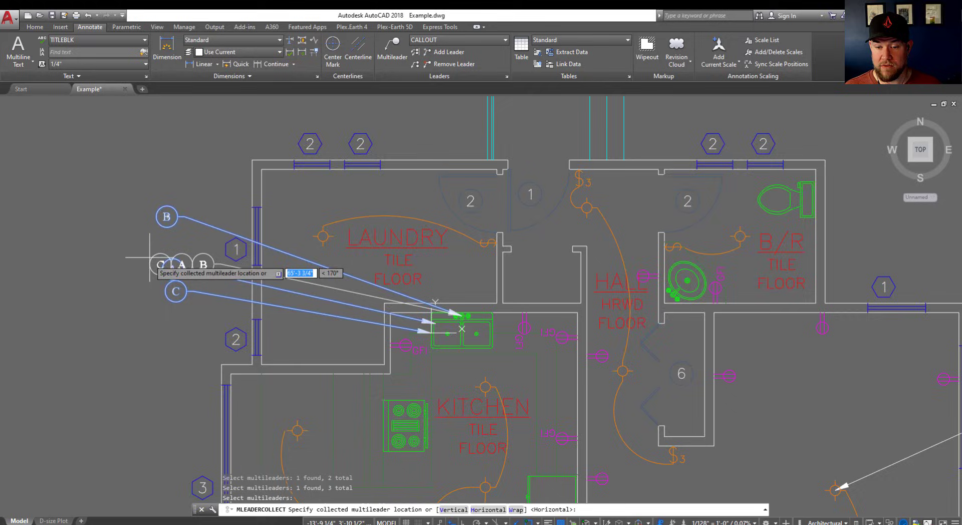
{"action": "scroll", "coordinate": [151, 271], "scroll_direction": "up", "scroll_amount": 2}
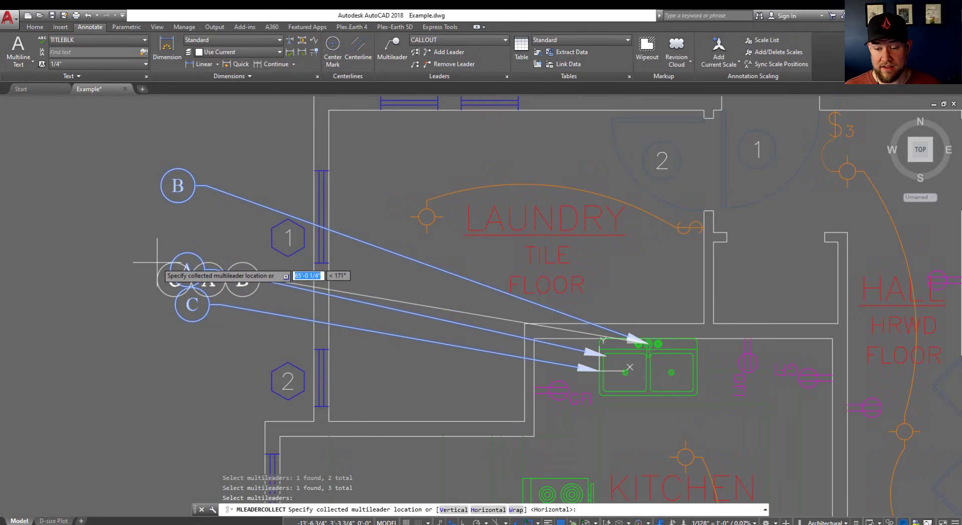
{"action": "left_click", "coordinate": [163, 271]}
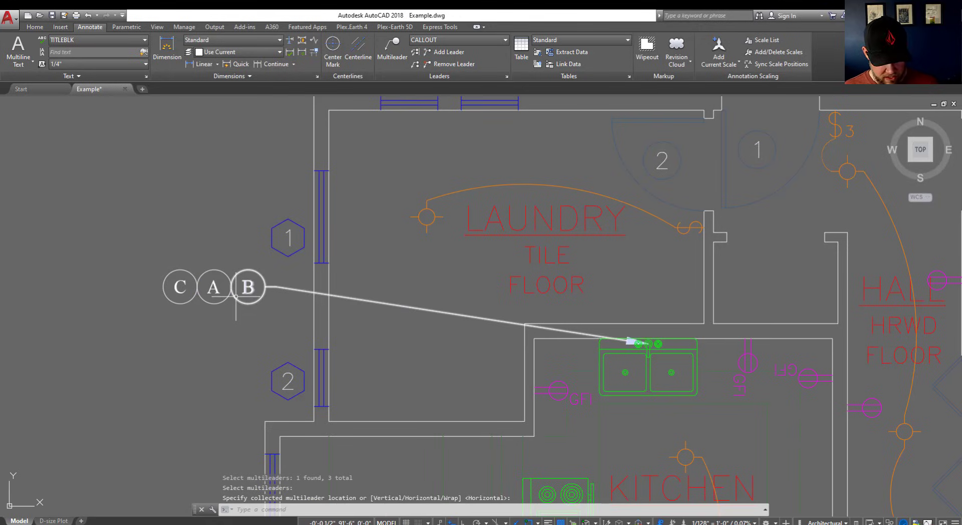
{"action": "scroll", "coordinate": [145, 271], "scroll_direction": "down", "scroll_amount": 2}
- Undo that grouping and recollect the callouts in A, B, C order left of the laundry
{"action": "key", "text": "ctrl+z"}
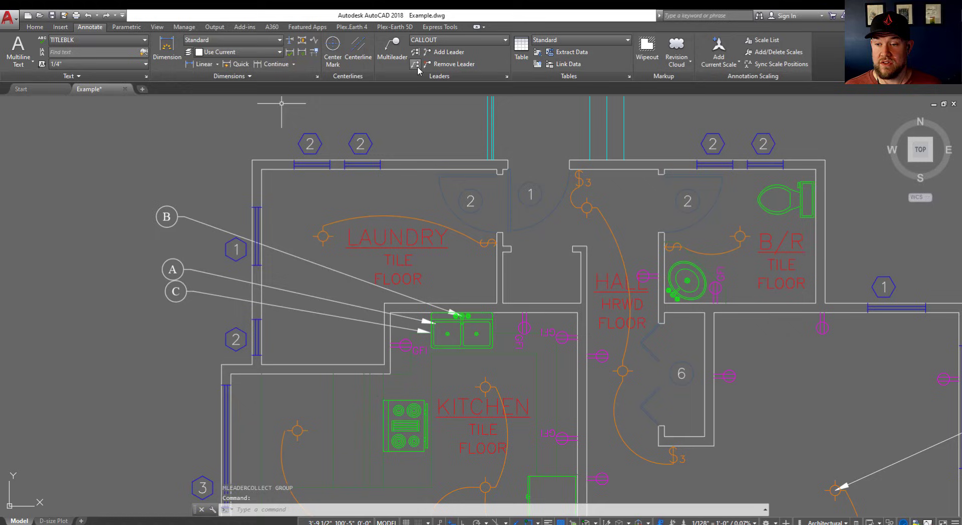
{"action": "left_click", "coordinate": [415, 64]}
{"action": "left_click", "coordinate": [212, 274]}
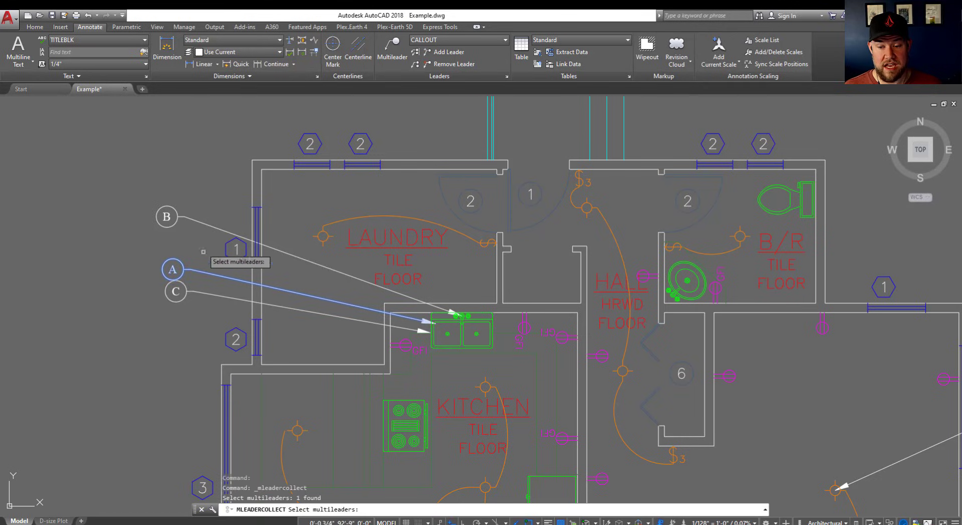
{"action": "left_click", "coordinate": [203, 224]}
{"action": "left_click", "coordinate": [205, 292]}
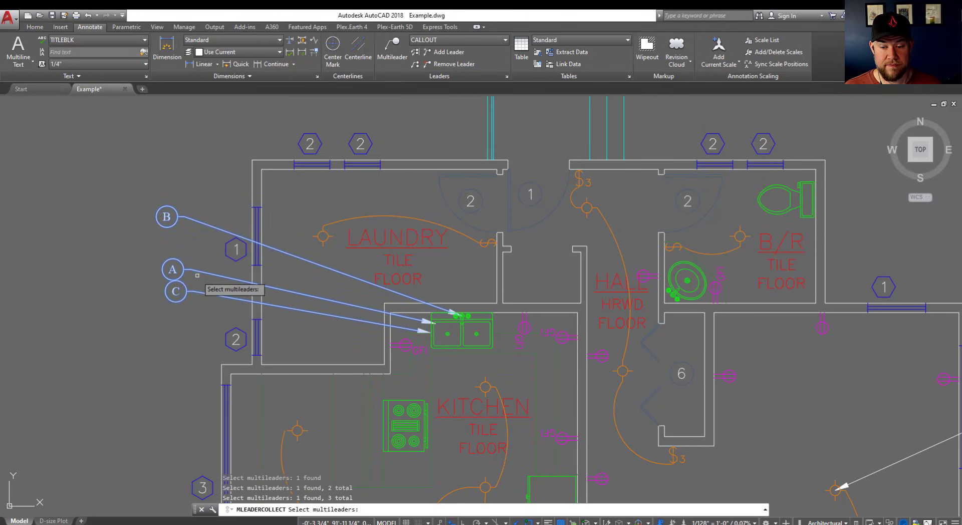
{"action": "key", "text": "Return"}
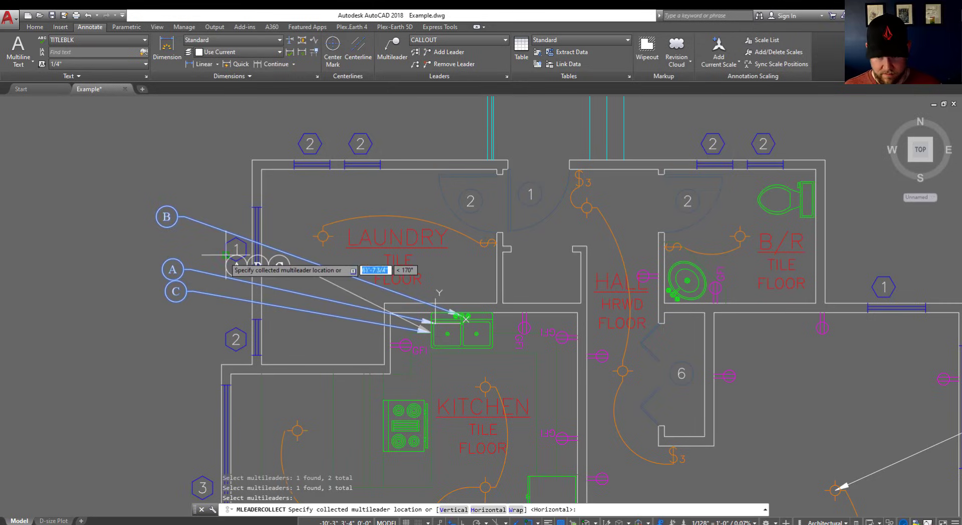
{"action": "scroll", "coordinate": [163, 291], "scroll_direction": "up", "scroll_amount": 4}
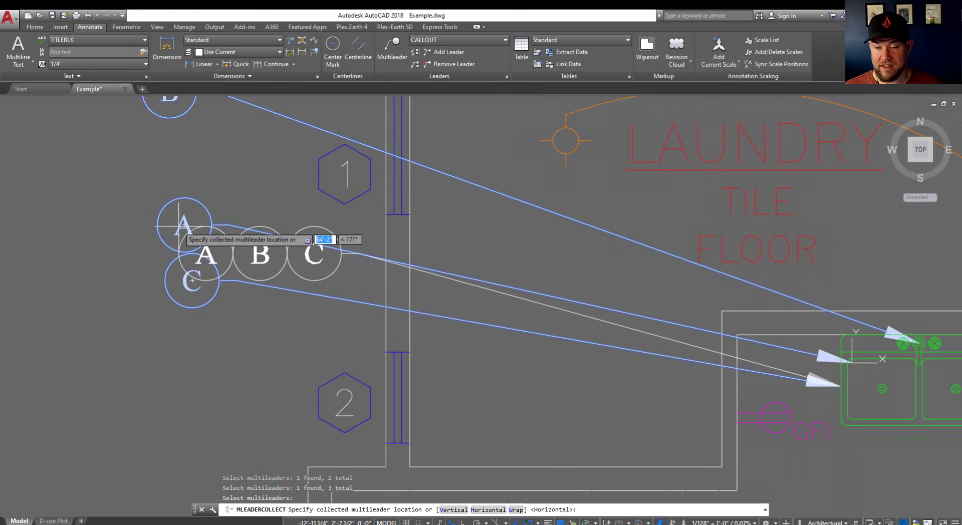
{"action": "left_click", "coordinate": [153, 227]}
{"action": "scroll", "coordinate": [271, 251], "scroll_direction": "down", "scroll_amount": 2}
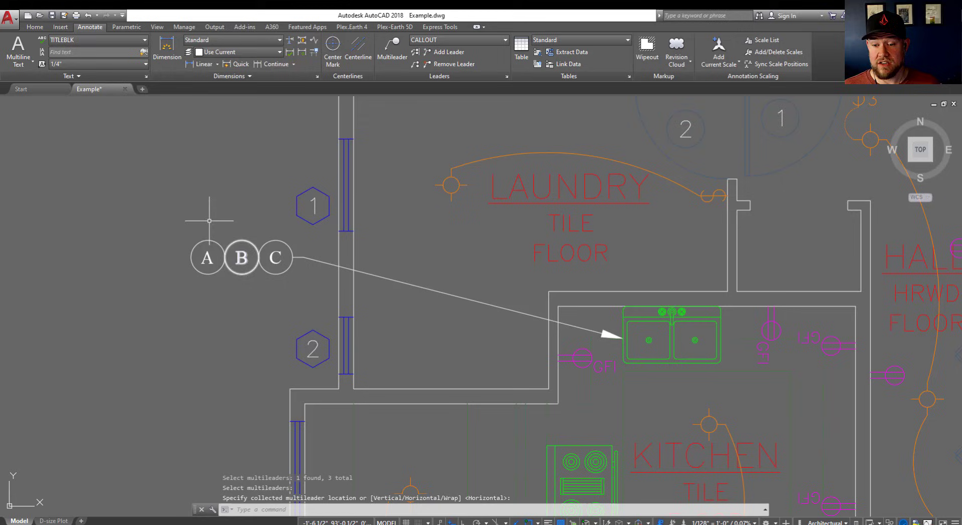
{"action": "scroll", "coordinate": [243, 258], "scroll_direction": "down", "scroll_amount": 4}
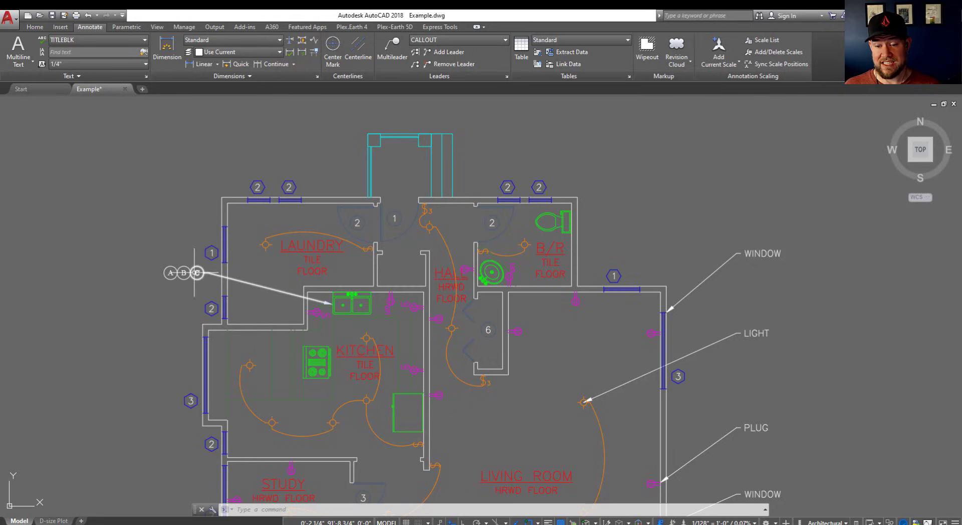
{"action": "left_click", "coordinate": [197, 273]}
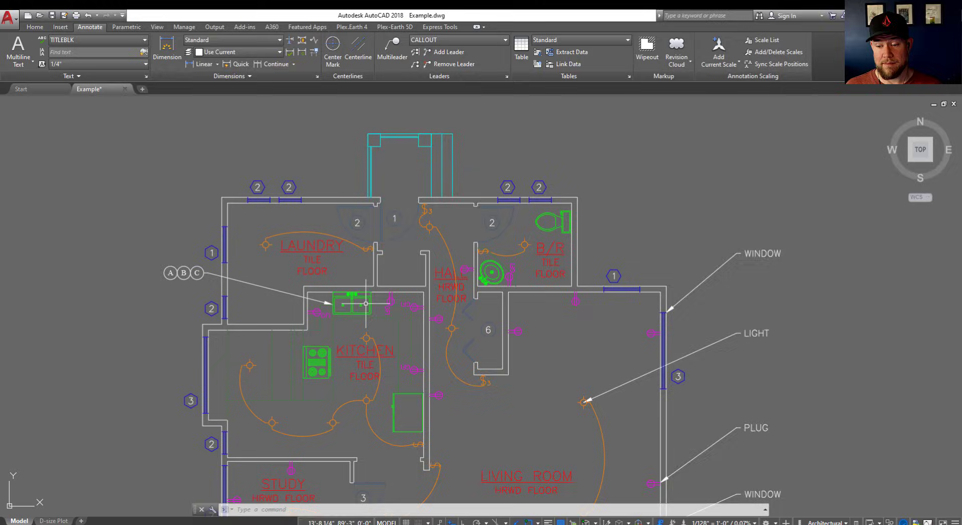
{"action": "scroll", "coordinate": [191, 279], "scroll_direction": "down", "scroll_amount": 4}
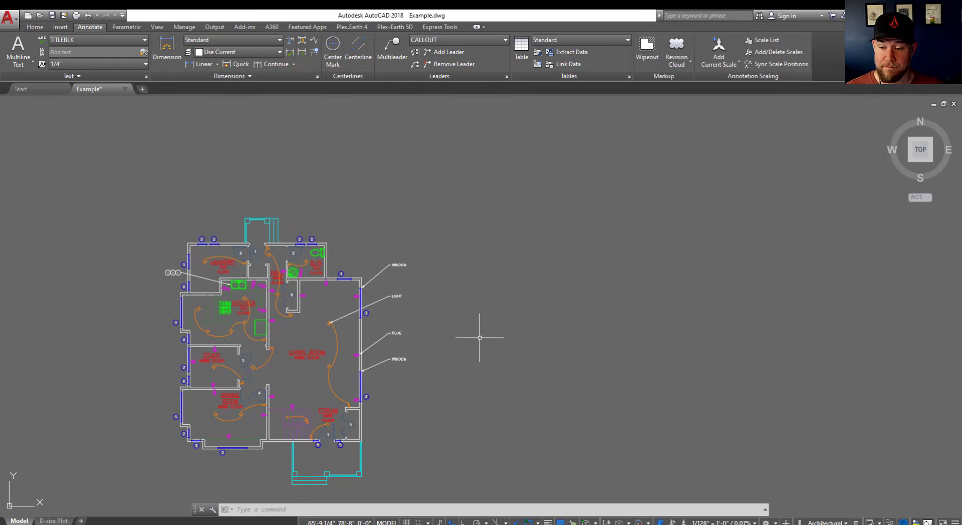
{"action": "middle_click_drag", "start_coordinate": [452, 313], "coordinate": [503, 294]}
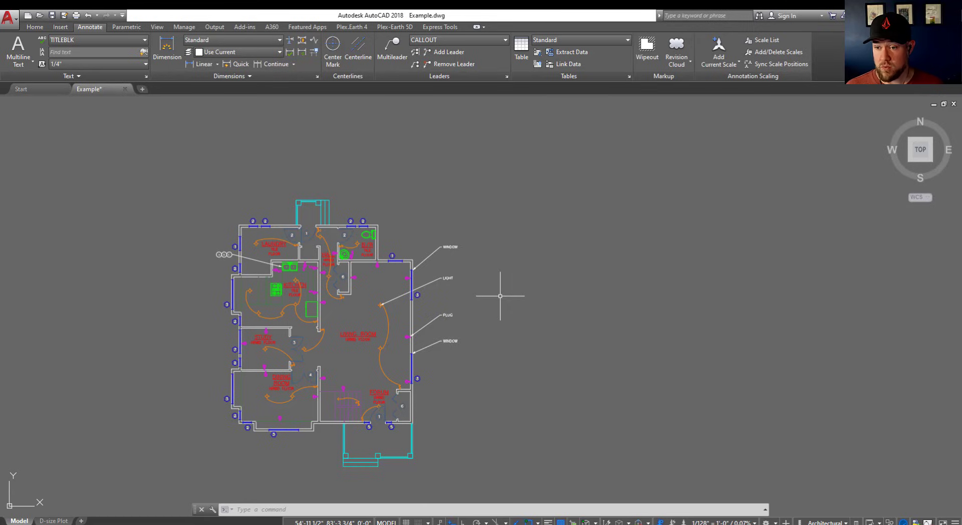